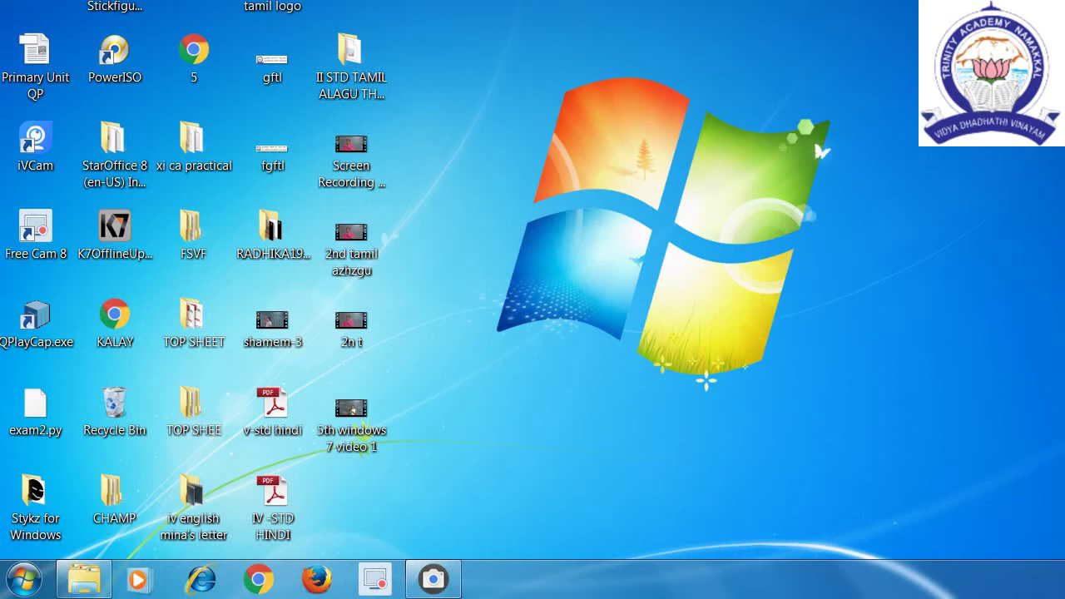
pyautogui.rightClick(481, 154)
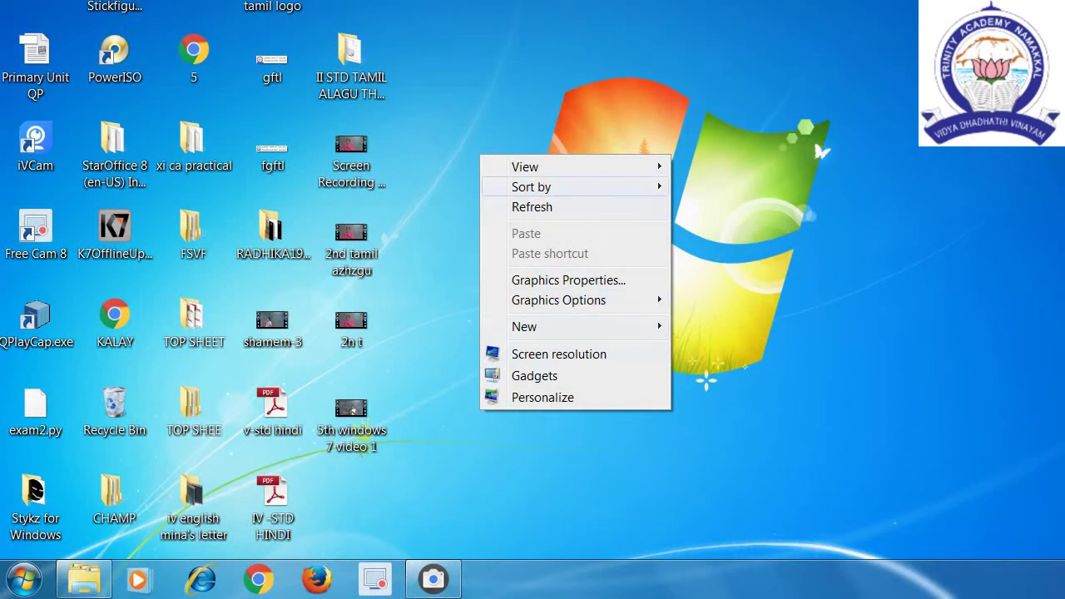
pyautogui.moveTo(533, 326)
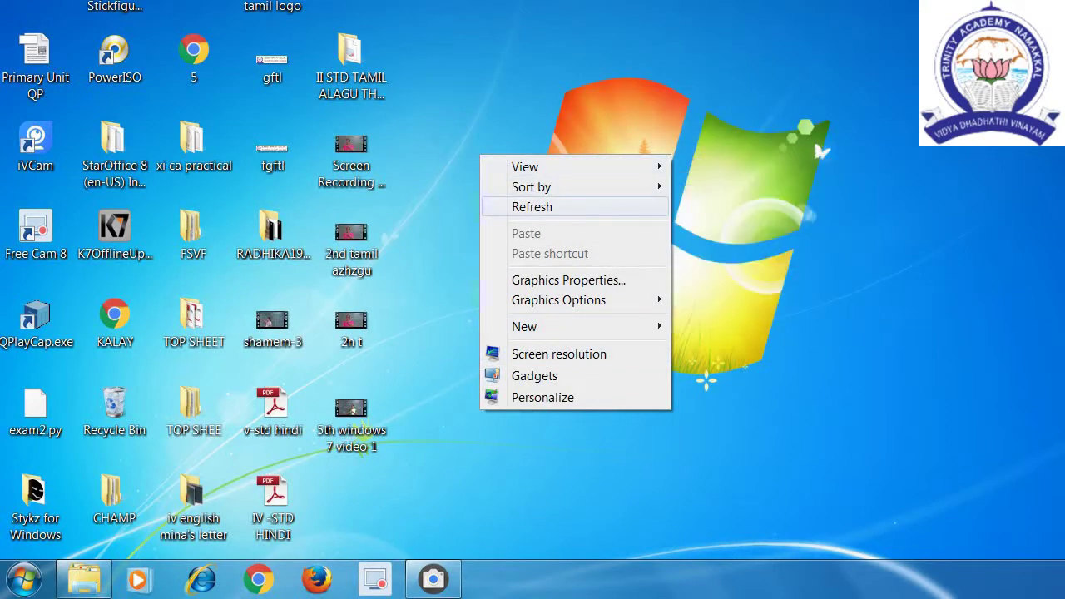
pyautogui.moveTo(549, 167)
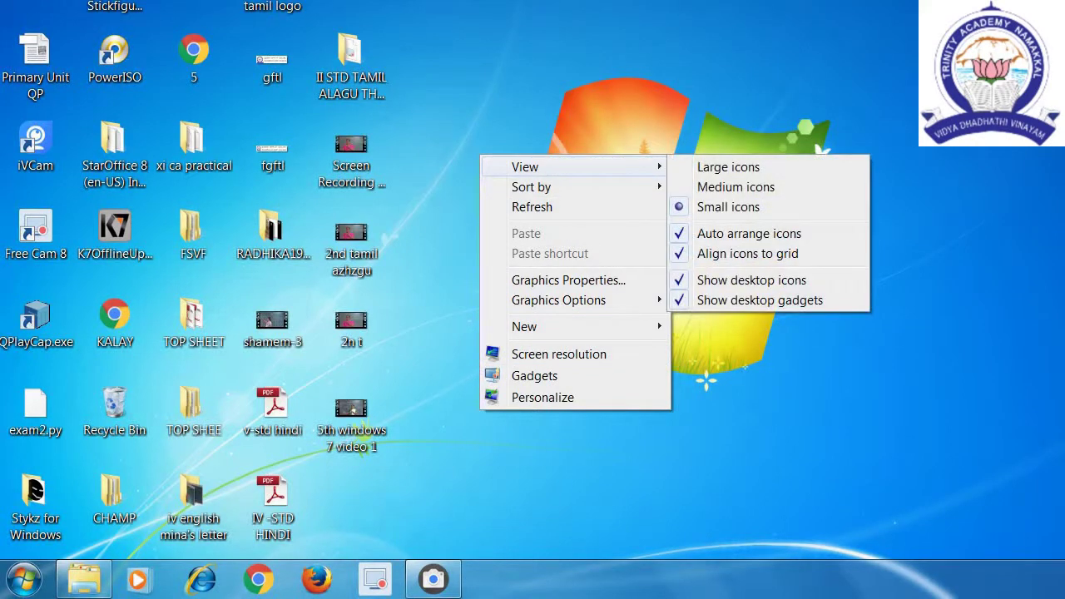
pyautogui.moveTo(549, 186)
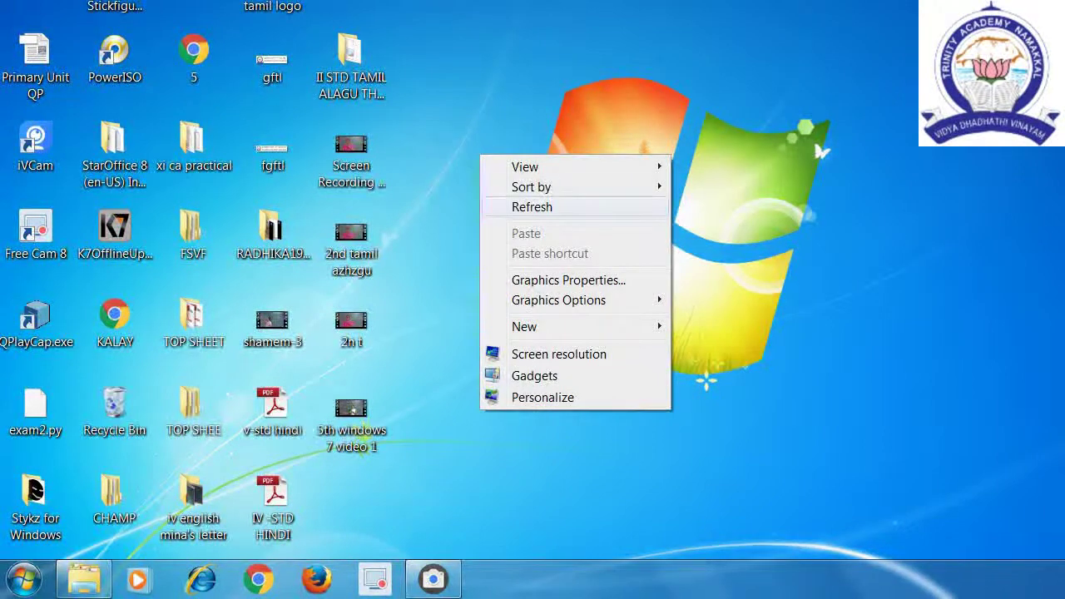
pyautogui.press('Escape')
# Create a new folder on the desktop and name it welcome
pyautogui.rightClick(524, 91)
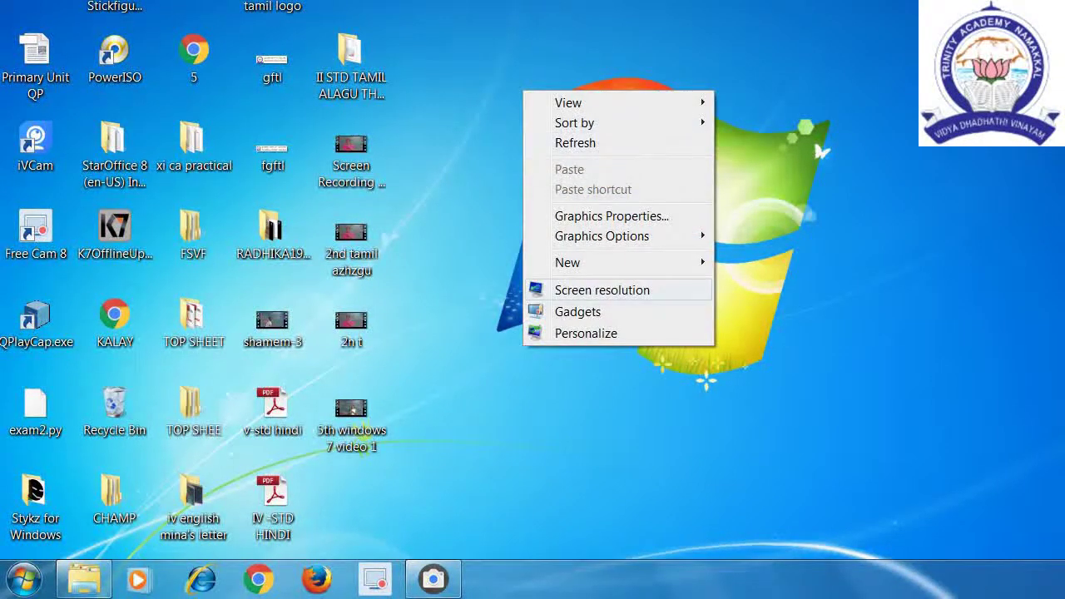
pyautogui.moveTo(616, 263)
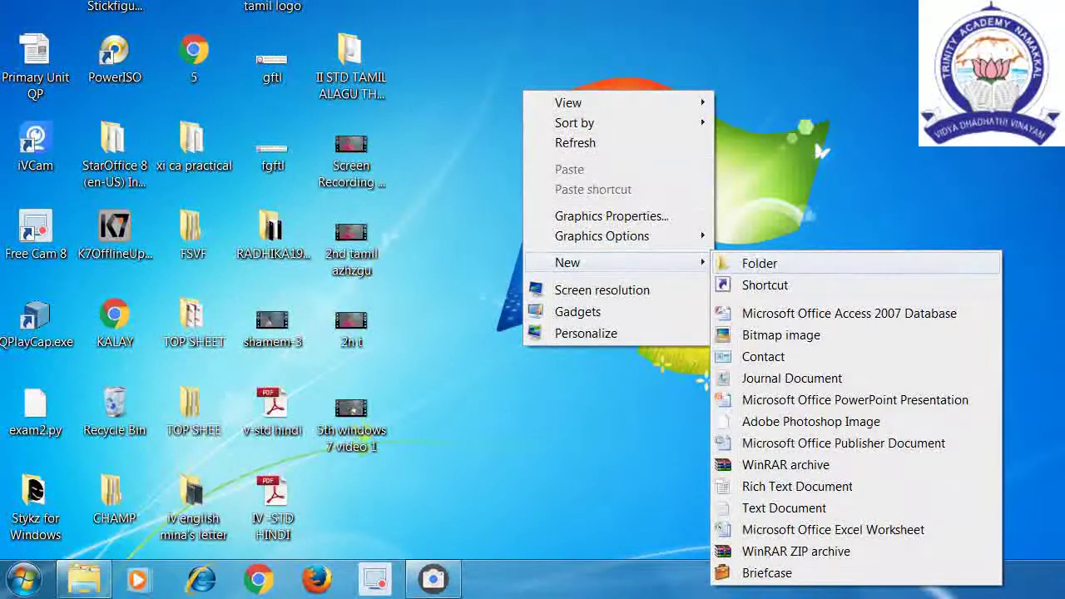
pyautogui.click(759, 264)
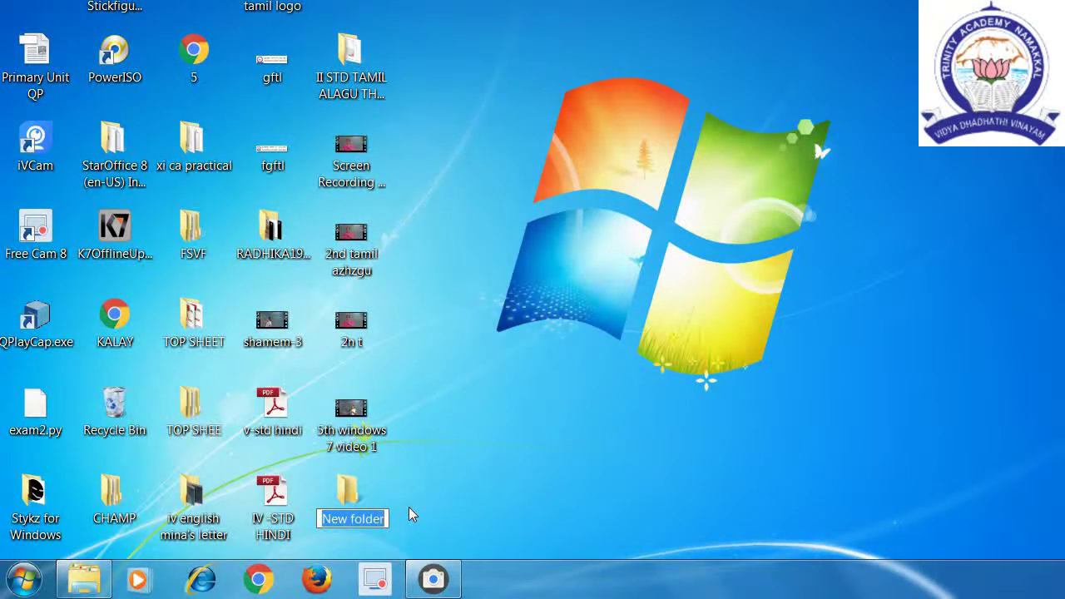
pyautogui.write('welcome')
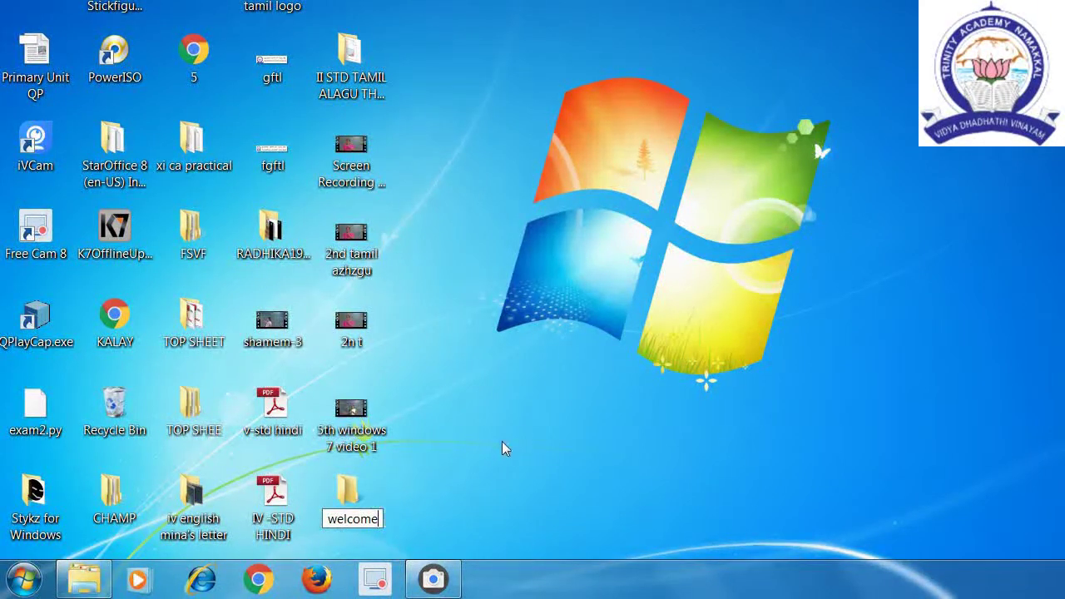
pyautogui.press('Return')
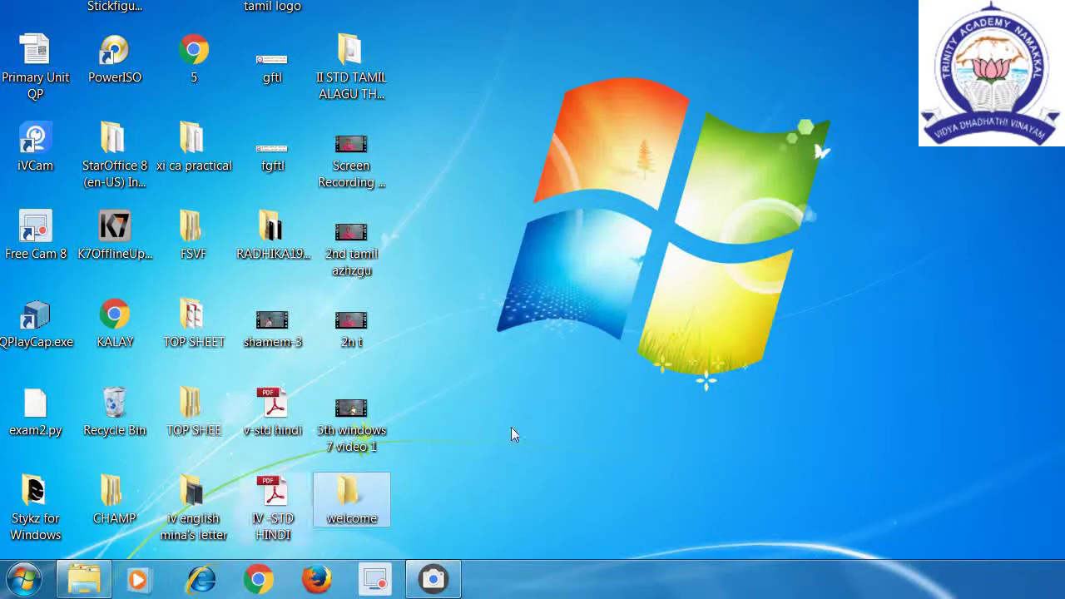
# Open Paint with a blank canvas
pyautogui.click(24, 580)
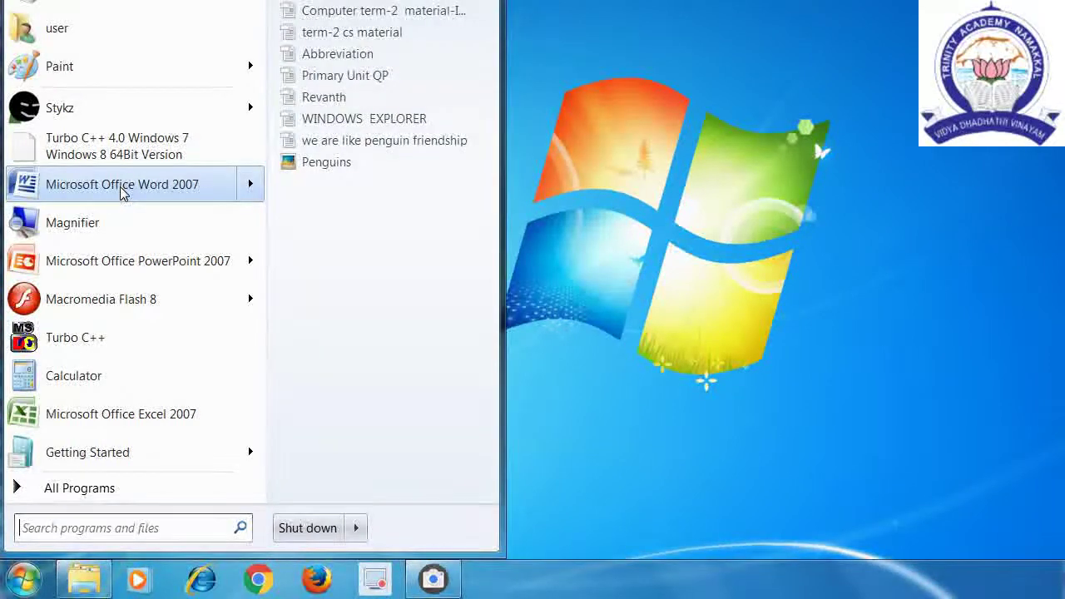
pyautogui.moveTo(119, 64)
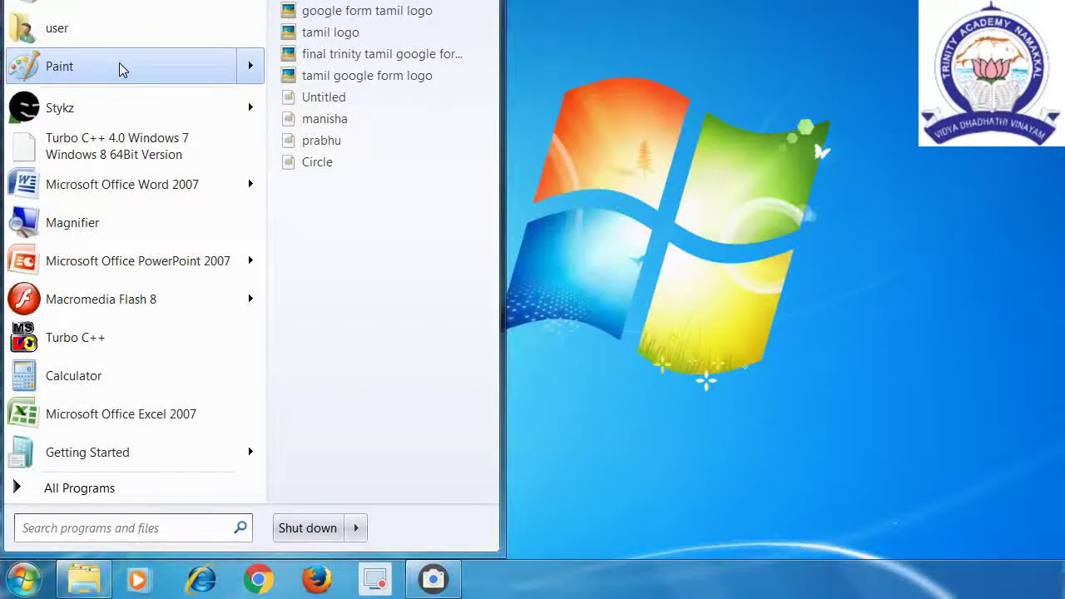
pyautogui.press('Escape')
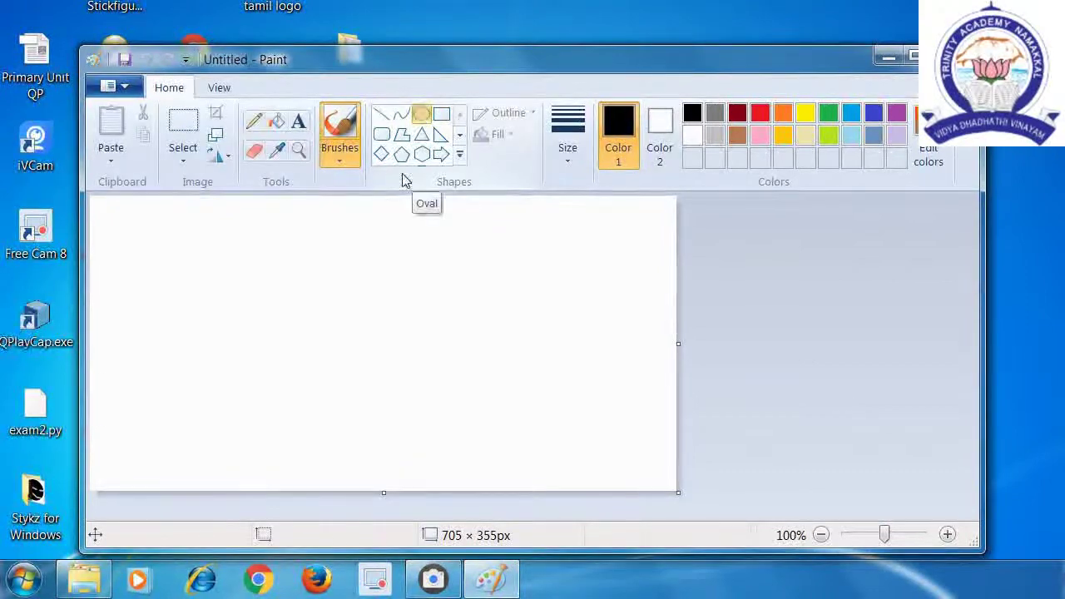
# Draw an oval head about 95 × 113 px and an overlapping oval body about 132 × 156 px below it
pyautogui.click(421, 114)
pyautogui.moveTo(320, 231); pyautogui.dragTo(398, 324)
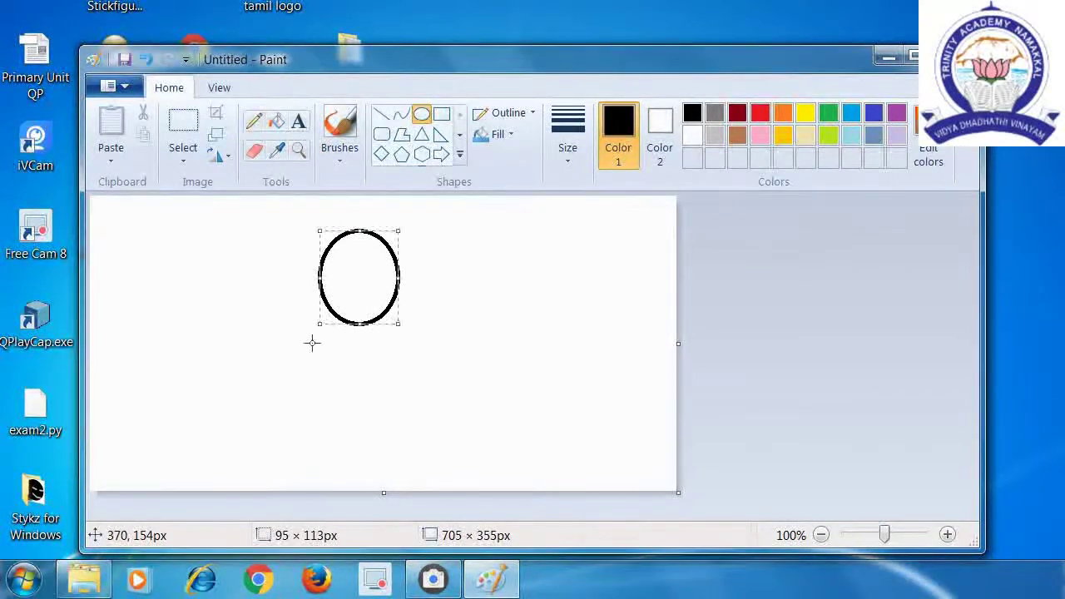
pyautogui.click(311, 287)
pyautogui.moveTo(309, 287); pyautogui.dragTo(419, 416)
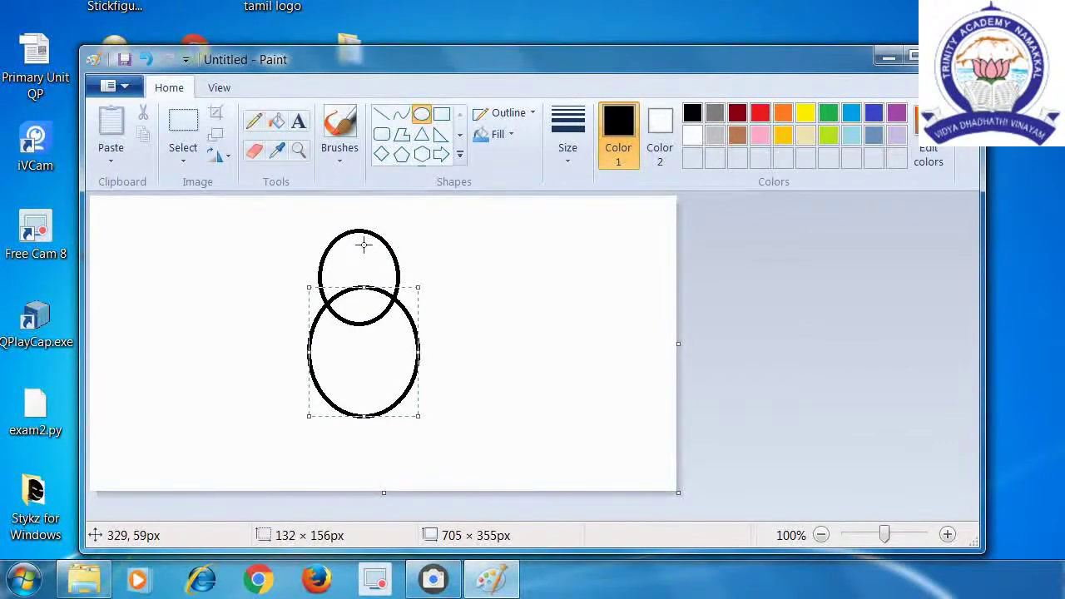
# Add two small oval eyes and a curved smile about 50 px wide inside the head
pyautogui.moveTo(367, 244); pyautogui.dragTo(349, 266)
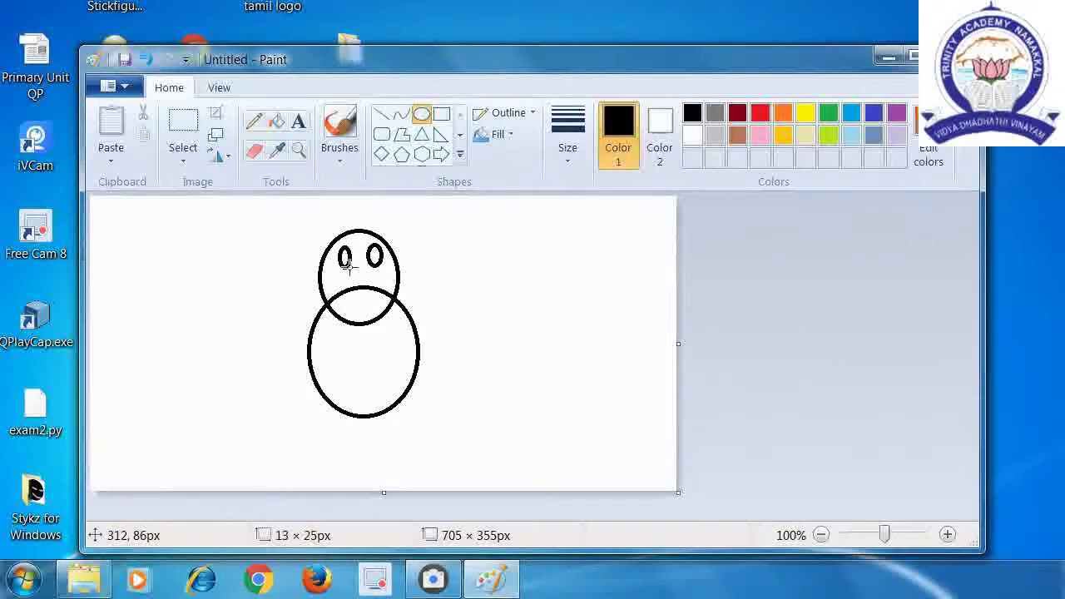
pyautogui.moveTo(346, 276); pyautogui.dragTo(381, 274)
pyautogui.moveTo(381, 275); pyautogui.dragTo(360, 287)
# Draw a circle about 16 × 18 px low in the body and a curved tail about 157 × 85 px from it
pyautogui.click(421, 114)
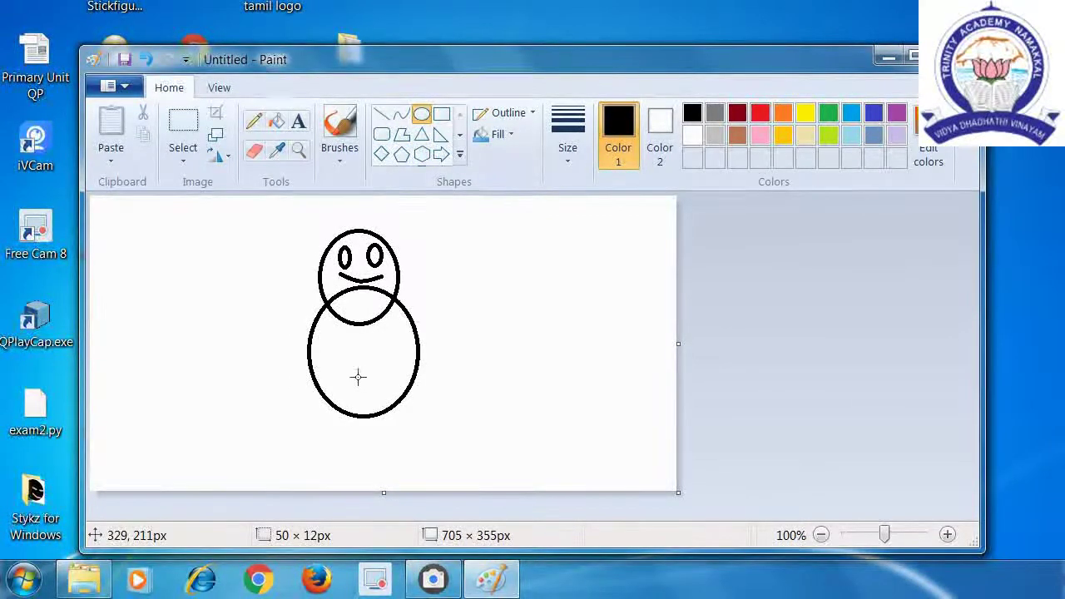
pyautogui.moveTo(371, 399); pyautogui.dragTo(371, 399)
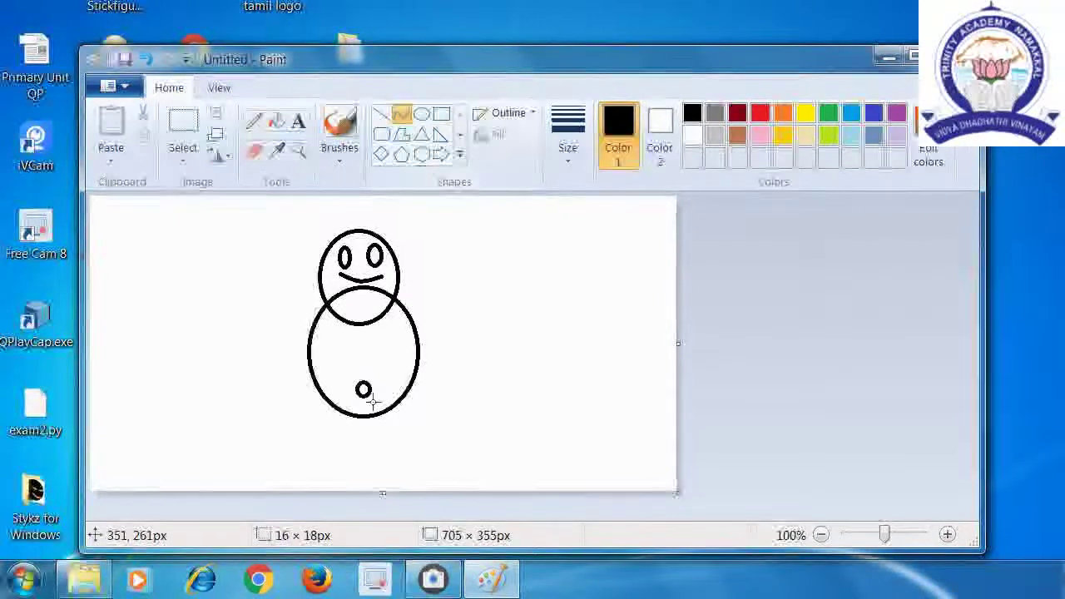
pyautogui.moveTo(362, 391)
pyautogui.mouseDown()
pyautogui.moveTo(472, 386)
pyautogui.moveTo(464, 333)
pyautogui.moveTo(477, 320)
pyautogui.mouseUp()
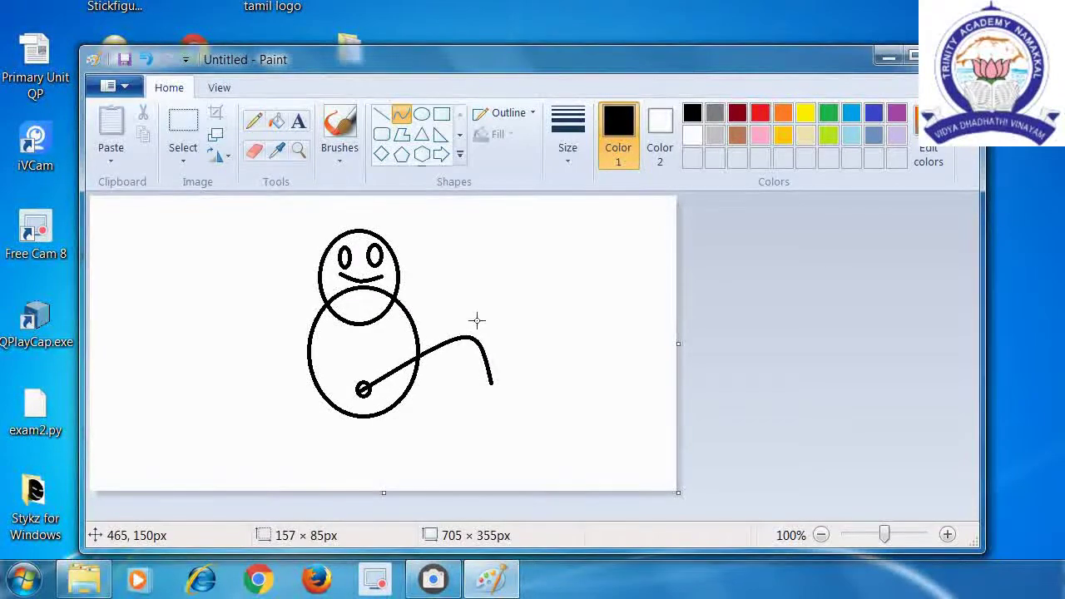
# Draw two upright oval ears, about 23 × 41 px and 20 × 42 px, on top of the head
pyautogui.click(421, 114)
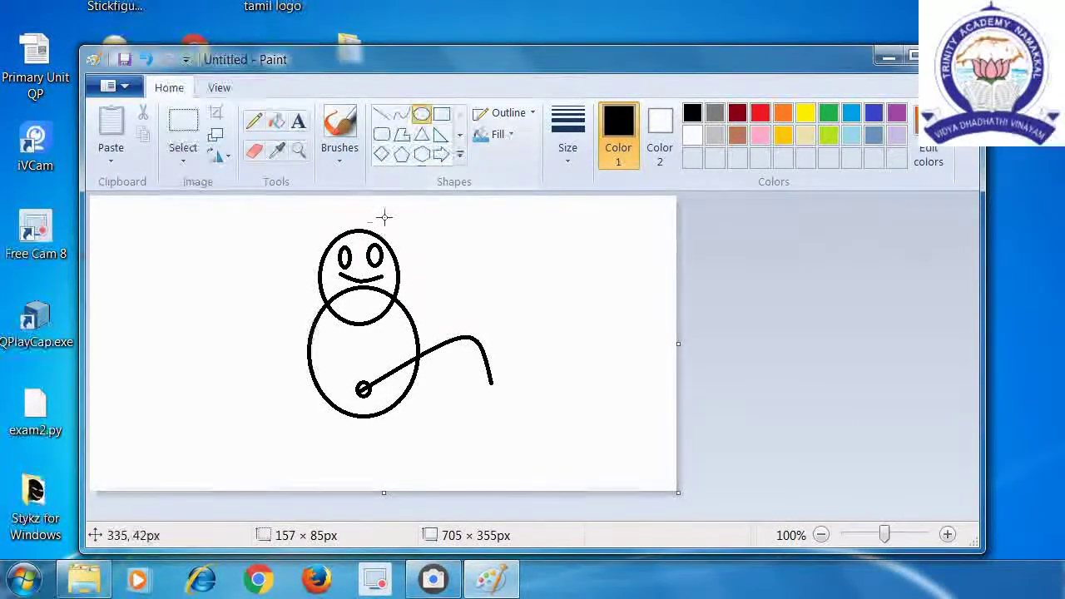
pyautogui.moveTo(383, 226); pyautogui.dragTo(400, 251)
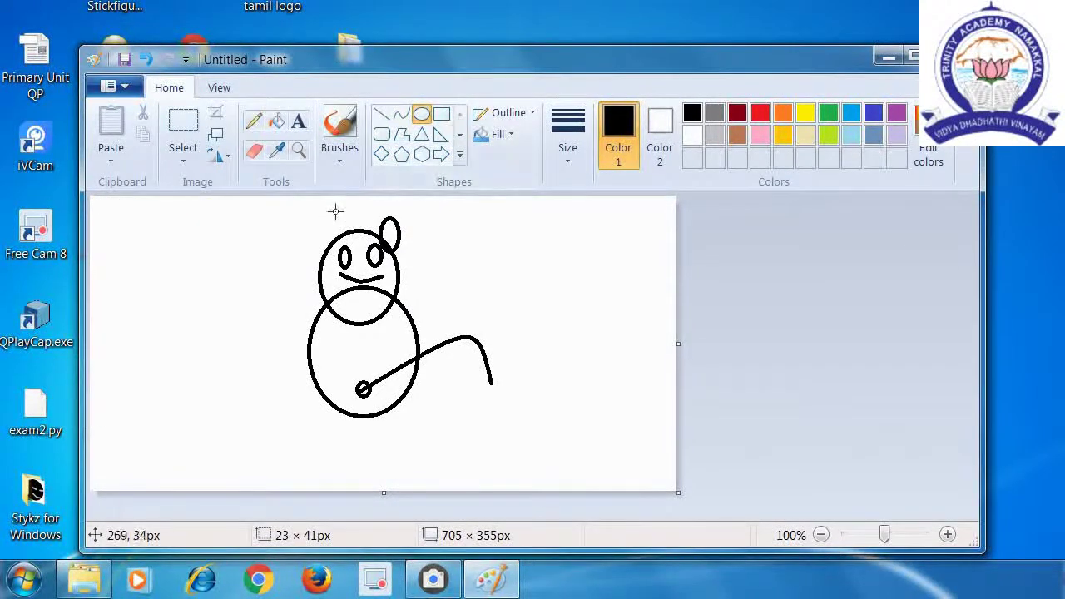
pyautogui.moveTo(331, 235); pyautogui.dragTo(342, 249)
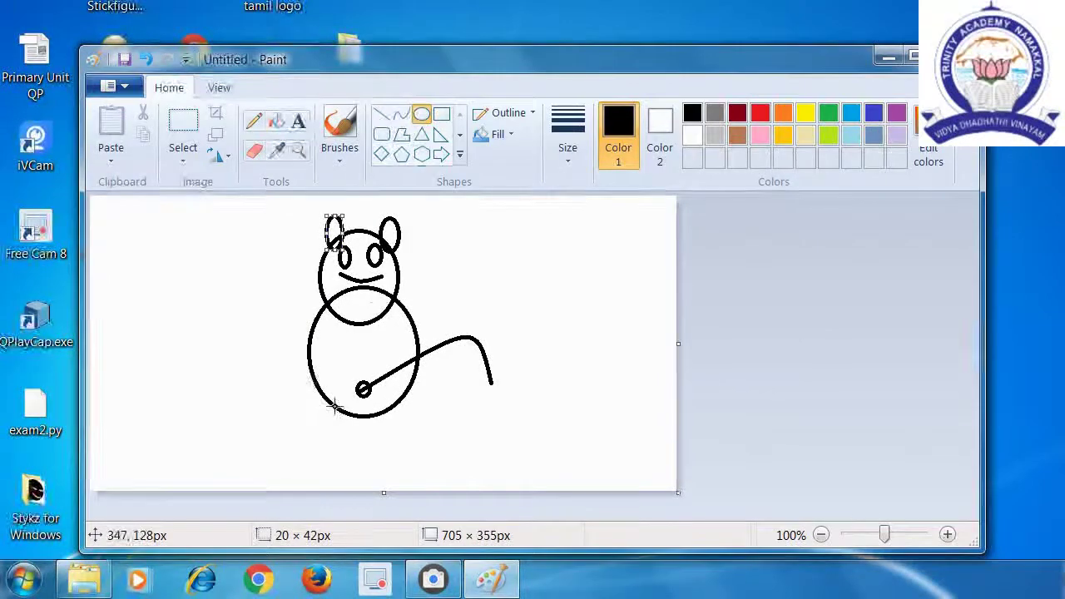
pyautogui.click(535, 309)
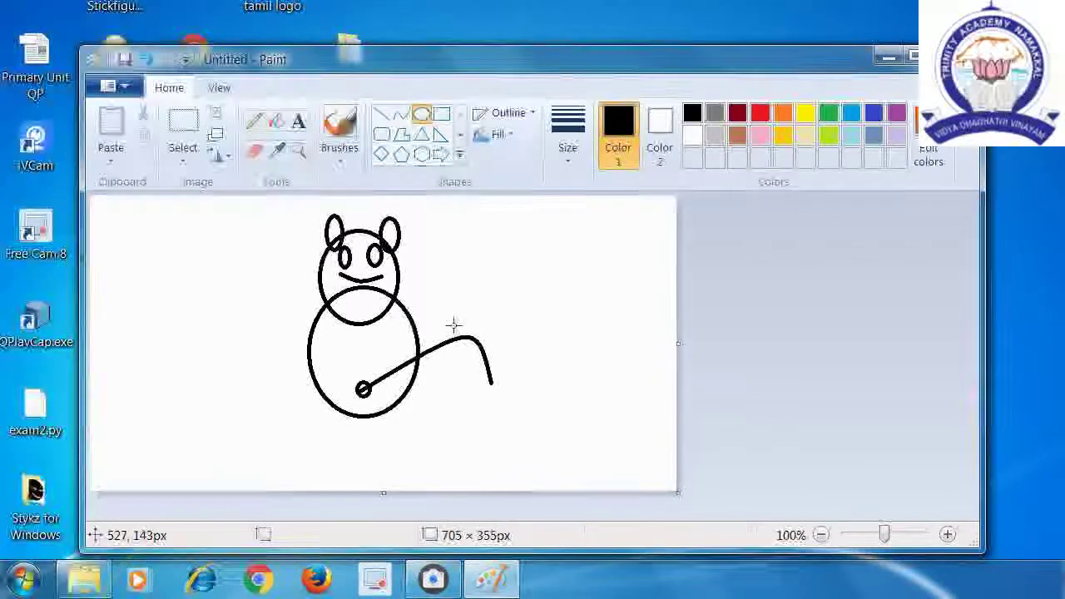
# Save the drawing to the Desktop as a PNG named cat and close Paint
pyautogui.click(125, 86)
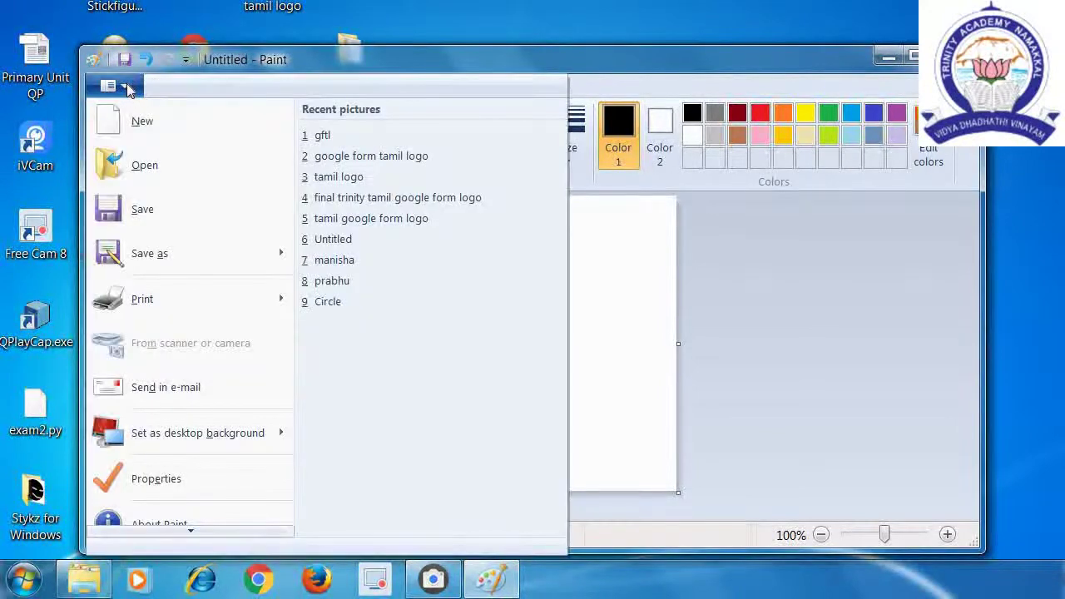
pyautogui.click(147, 210)
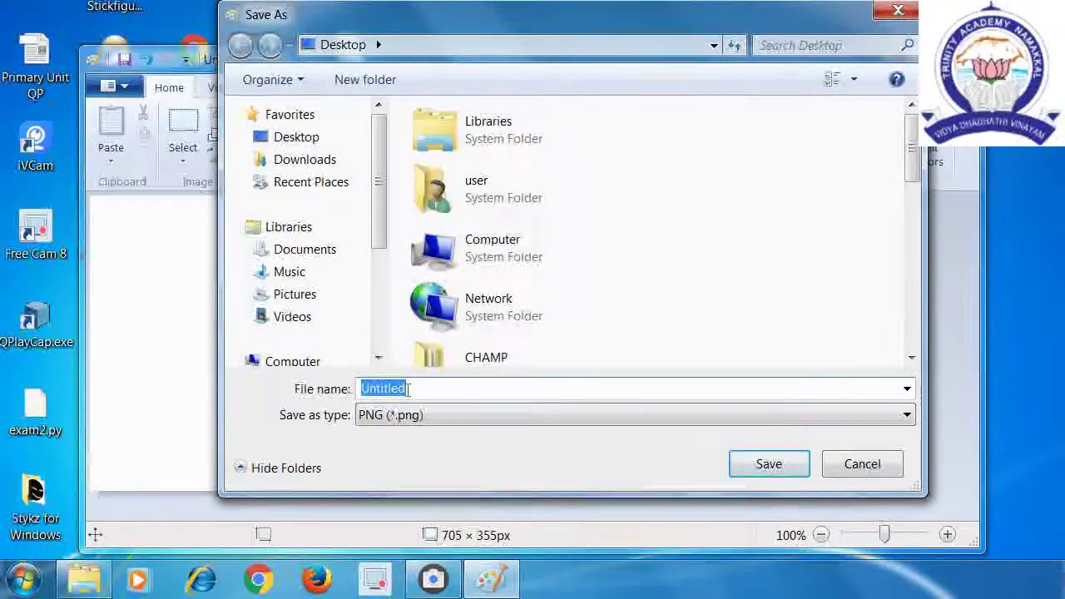
pyautogui.write('cat')
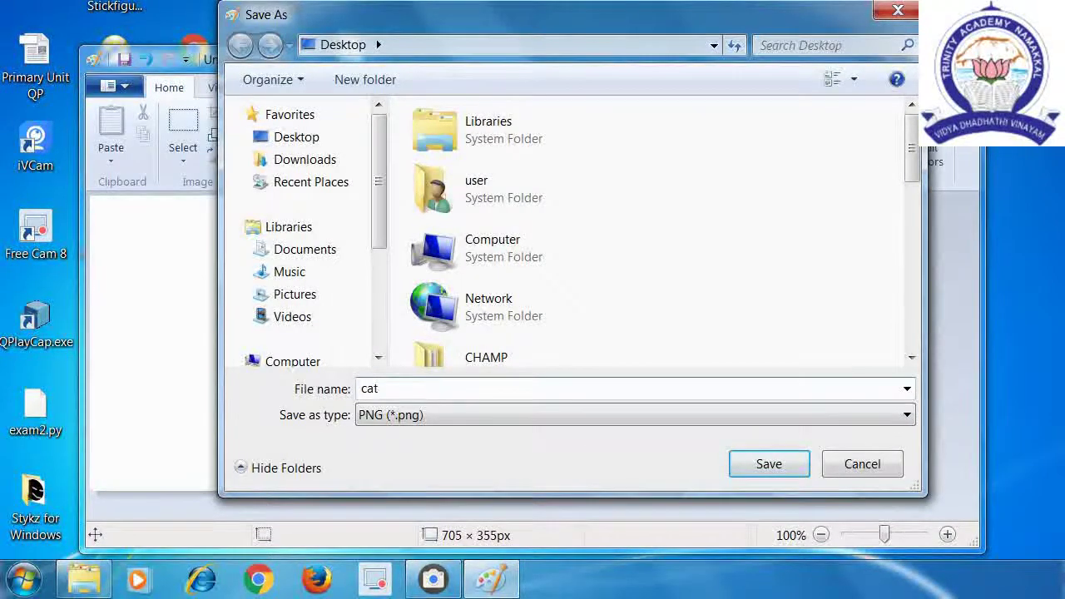
pyautogui.click(769, 464)
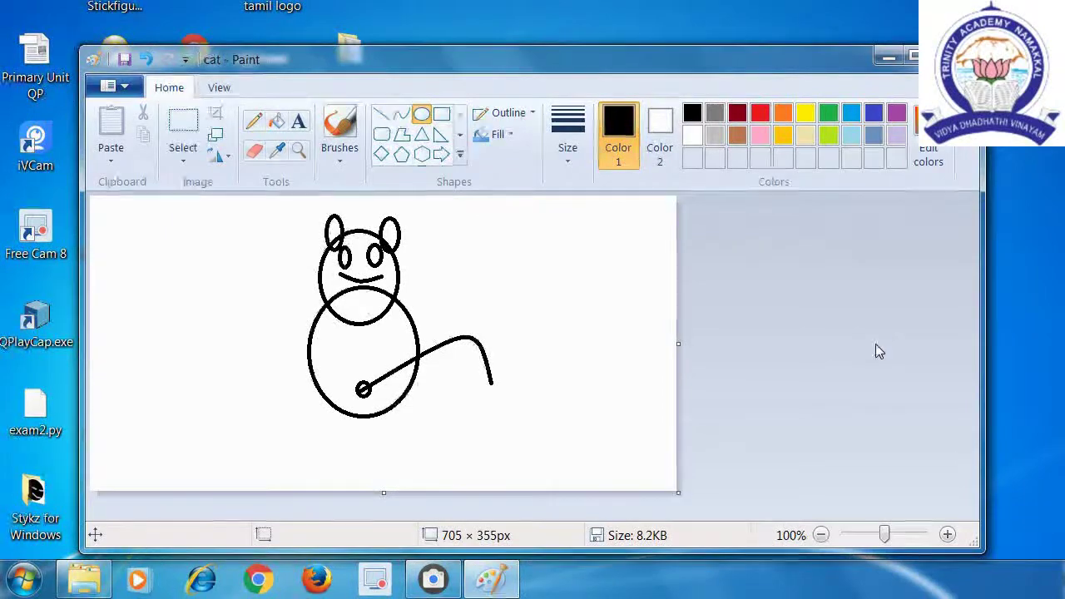
pyautogui.click(955, 56)
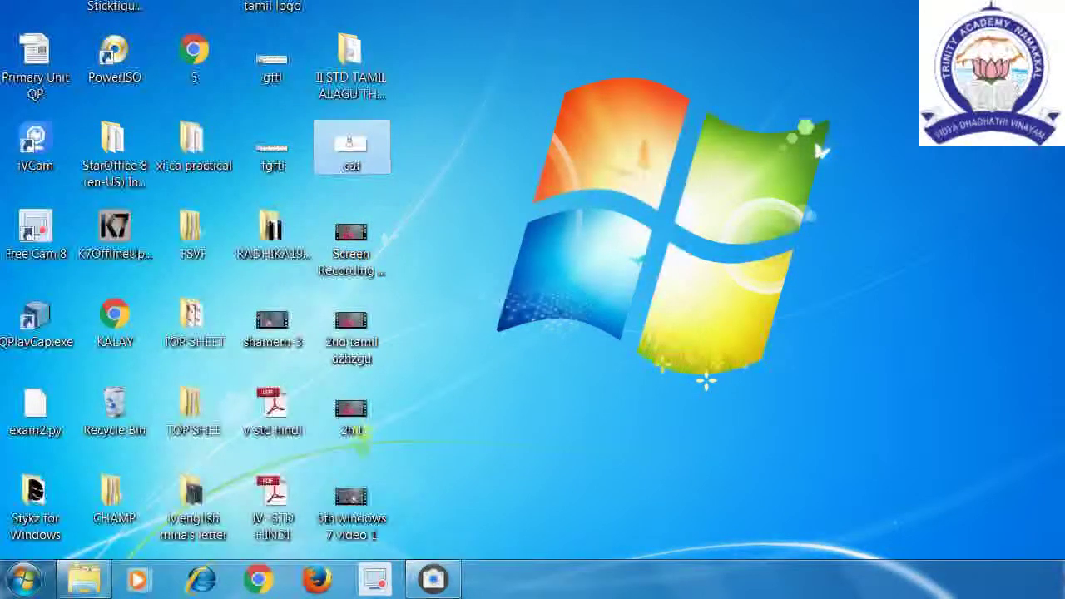
# Move the welcome folder on the desktop to the spot just before the cat picture
pyautogui.moveTo(424, 83); pyautogui.dragTo(420, 154)
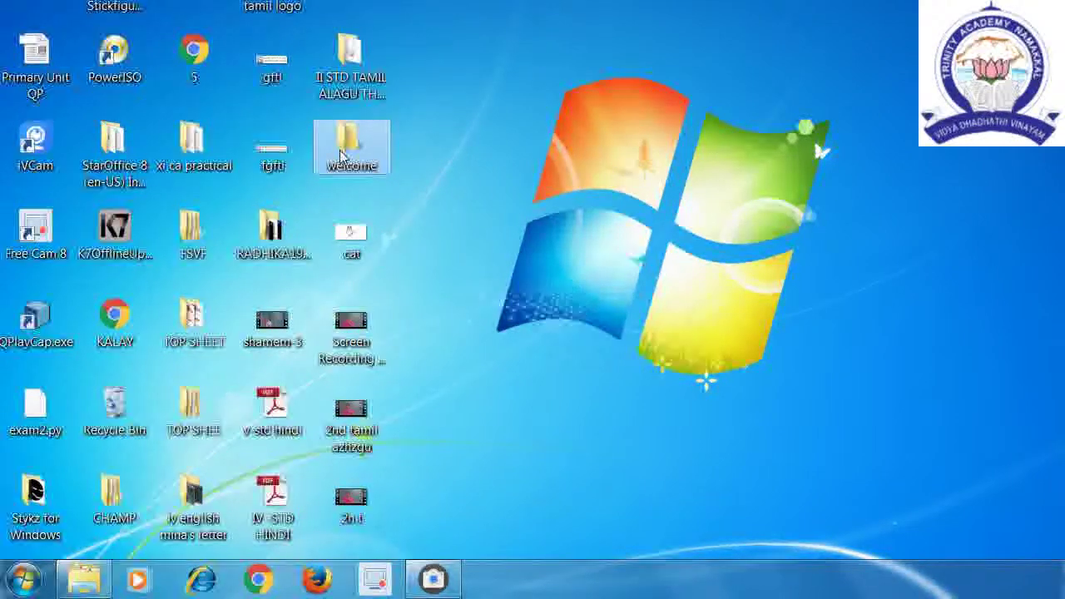
pyautogui.moveTo(348, 155)
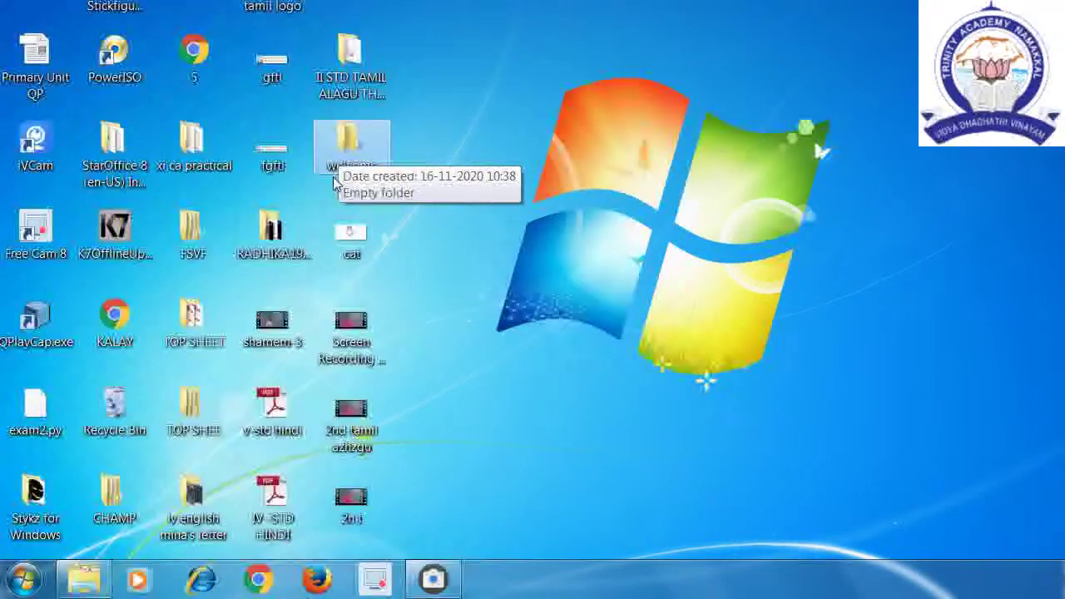
pyautogui.rightClick(466, 163)
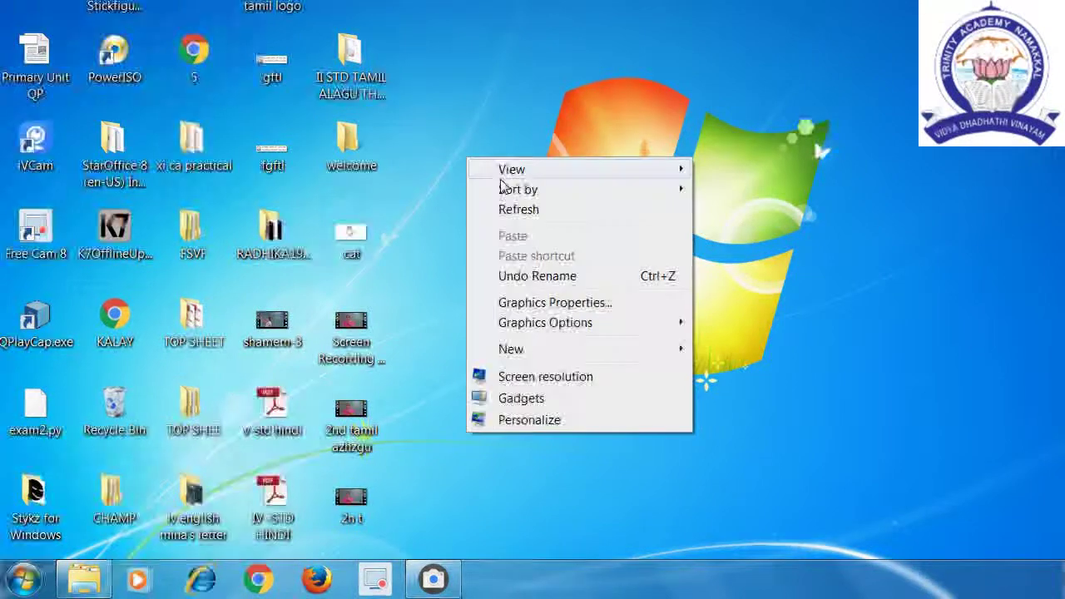
pyautogui.moveTo(531, 354)
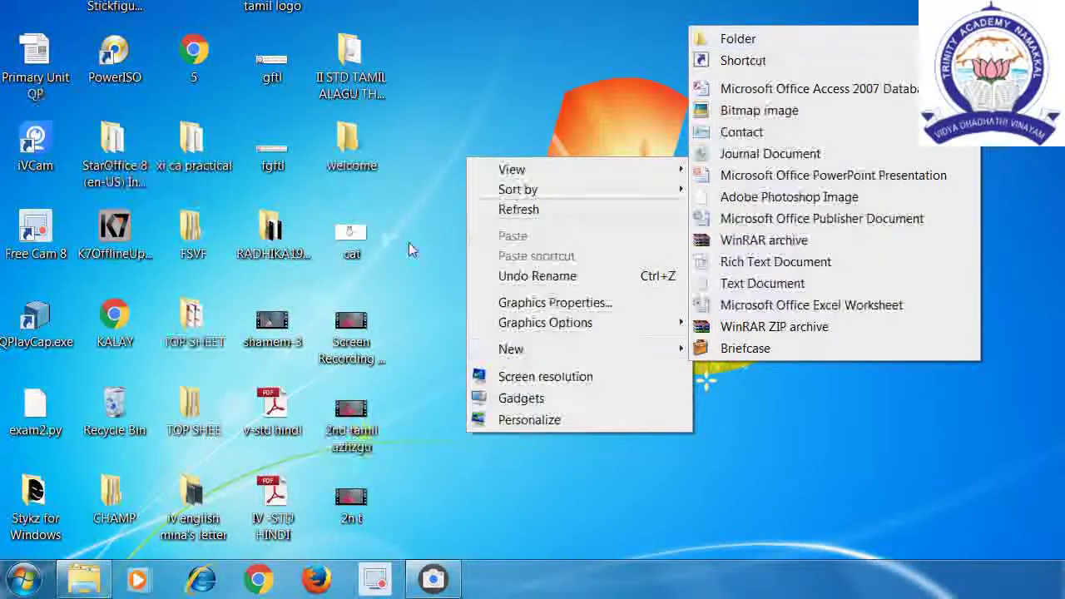
pyautogui.press('Escape')
pyautogui.press('Escape')
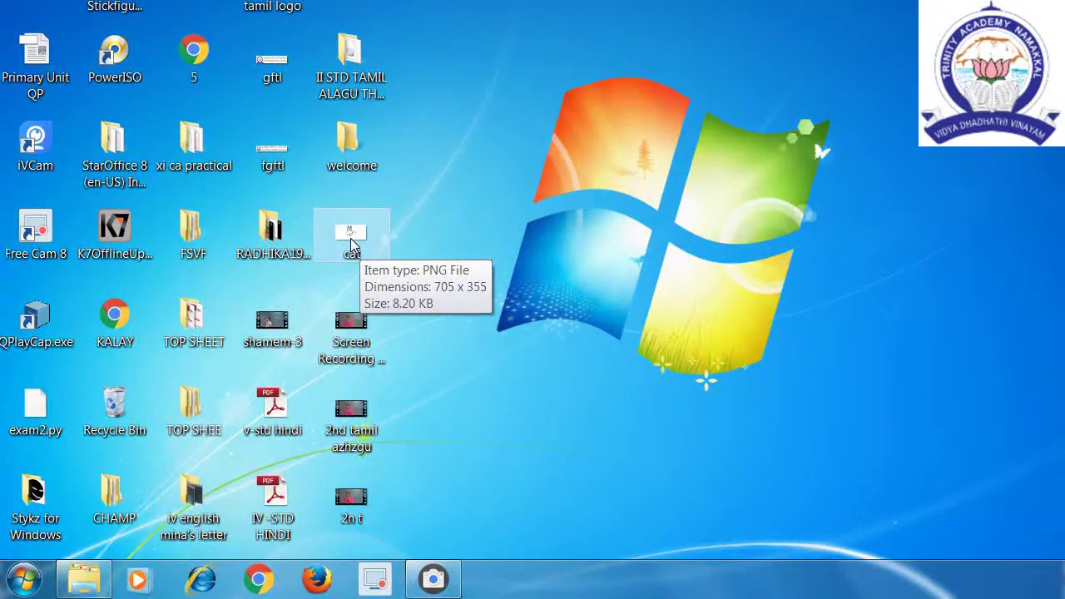
# Copy the cat picture on the desktop to the clipboard
pyautogui.click(350, 238)
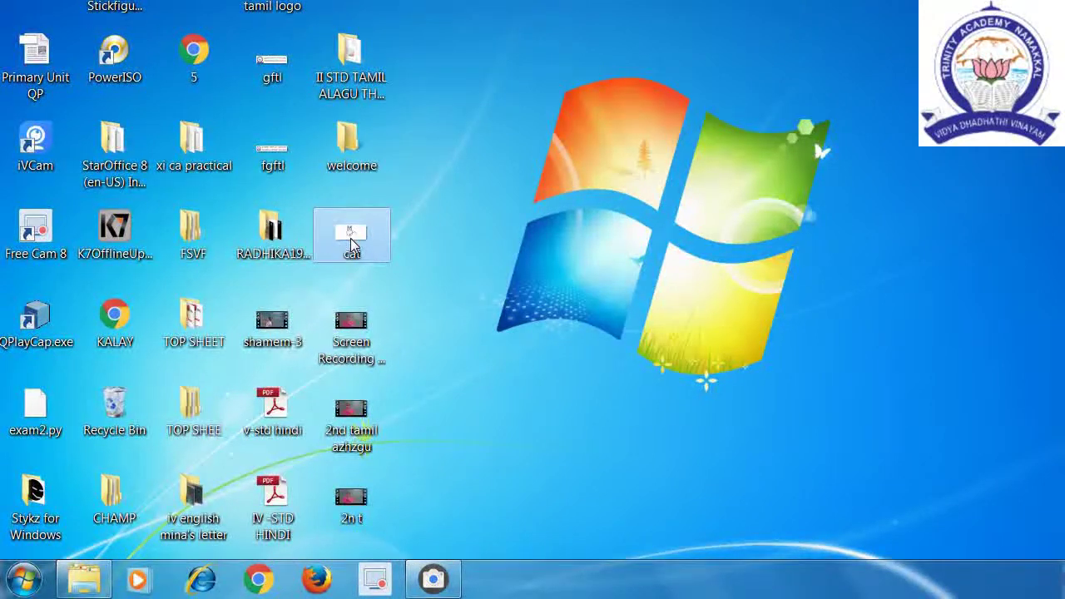
pyautogui.rightClick(350, 238)
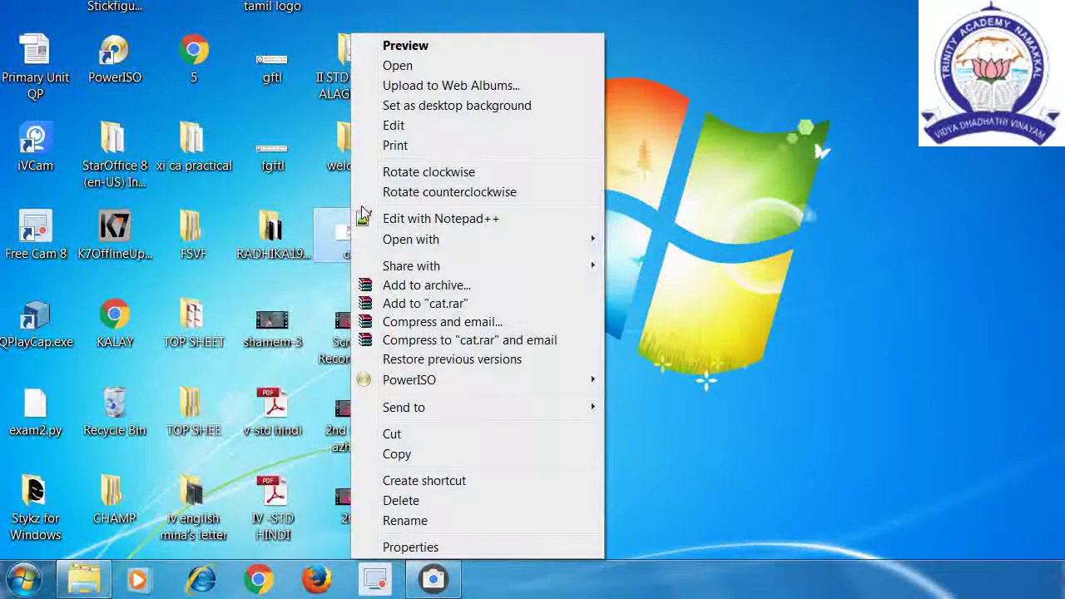
pyautogui.click(426, 455)
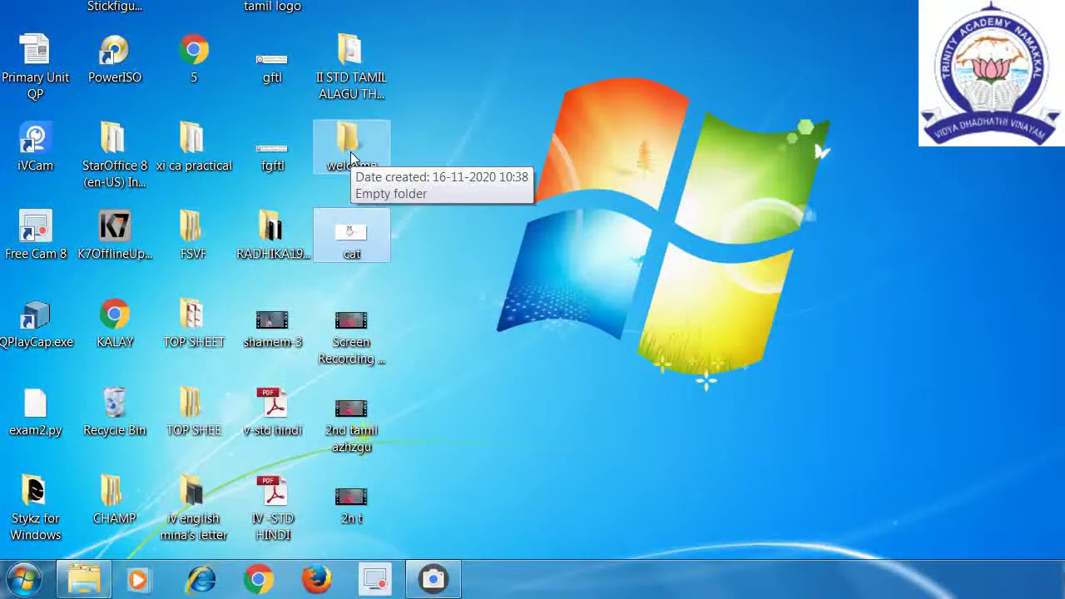
# Paste the copied cat picture into the welcome folder and close the folder window
pyautogui.doubleClick(351, 158)
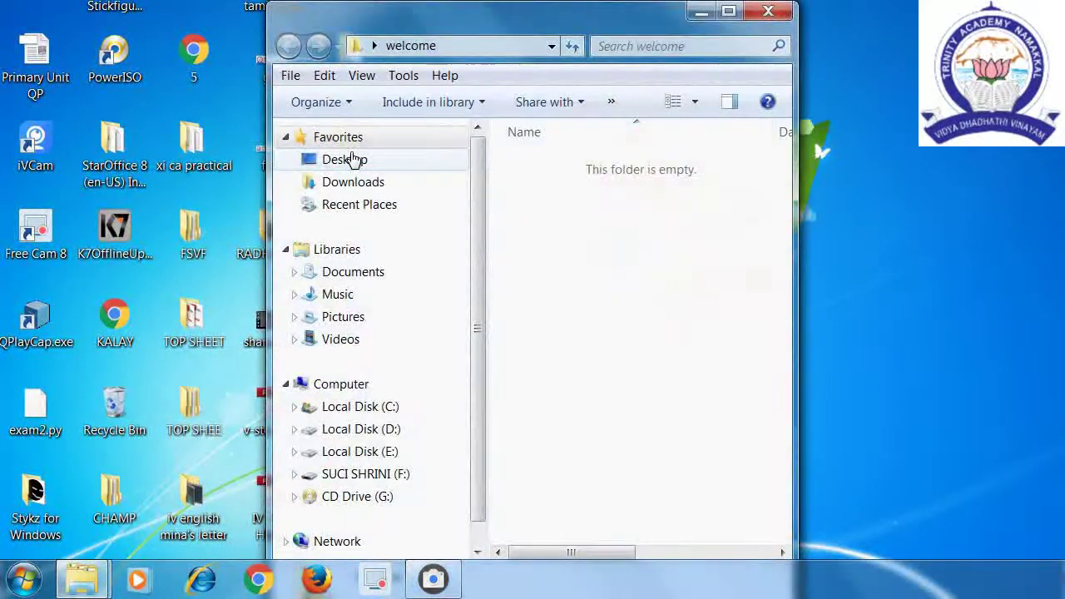
pyautogui.rightClick(541, 224)
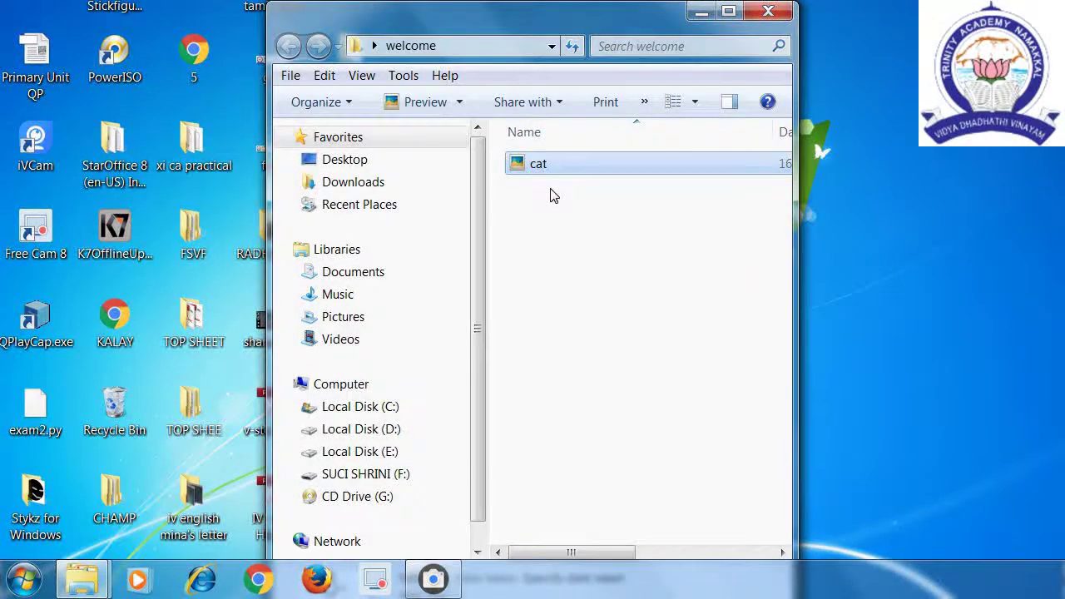
pyautogui.click(770, 11)
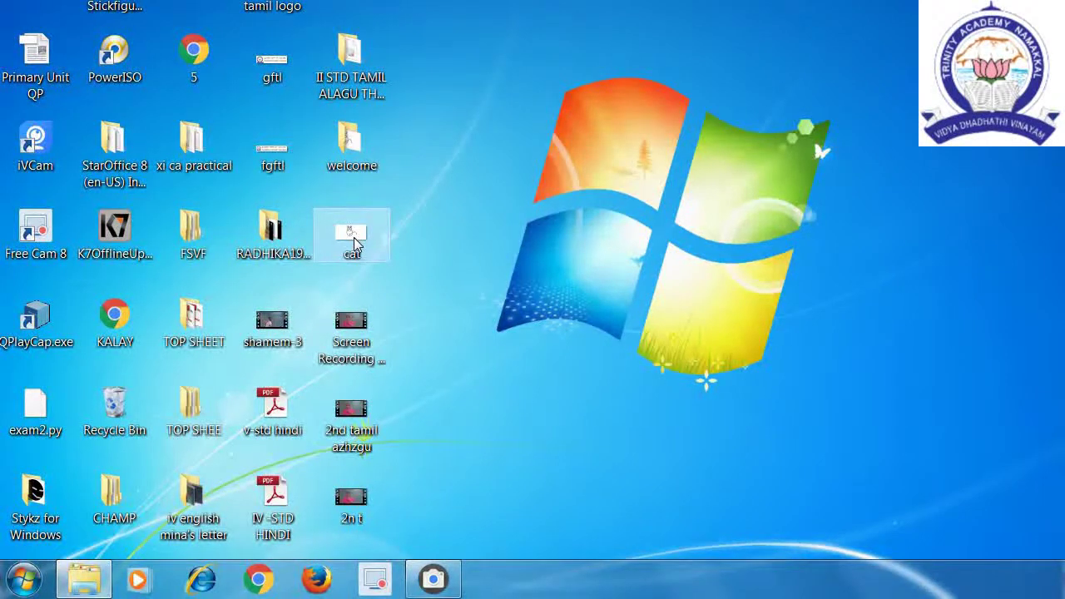
# Delete the cat picture from the desktop, sending it to the Recycle Bin
pyautogui.click(353, 237)
pyautogui.click(354, 237)
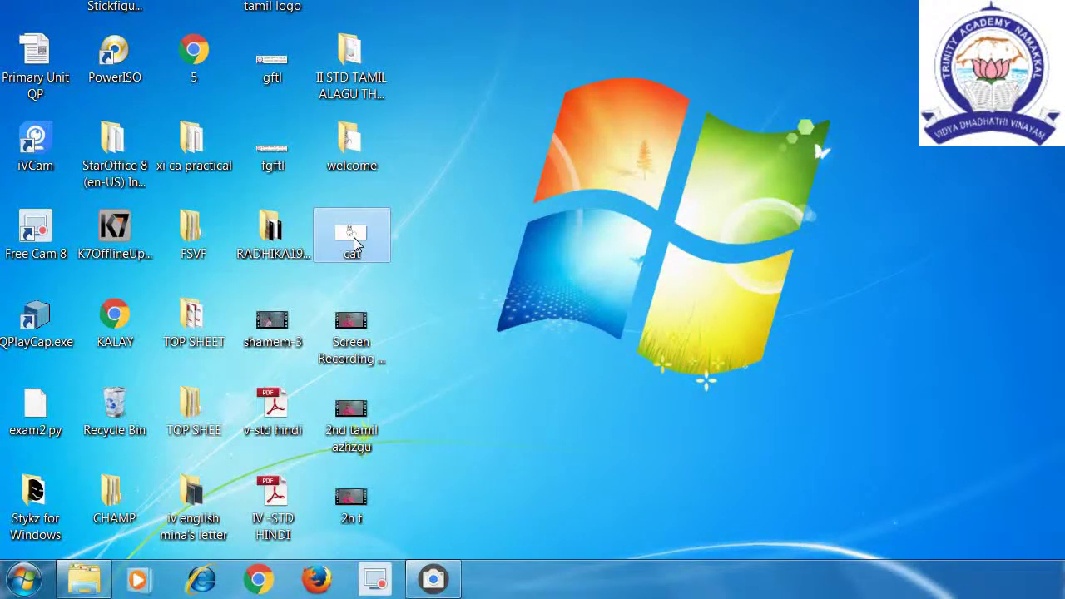
pyautogui.rightClick(354, 237)
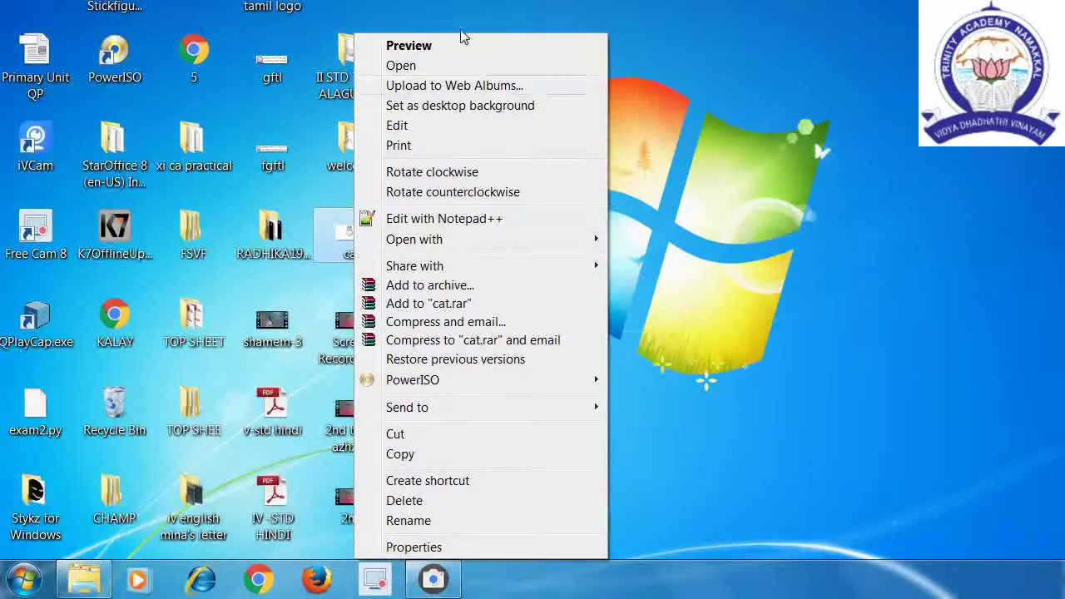
pyautogui.click(405, 501)
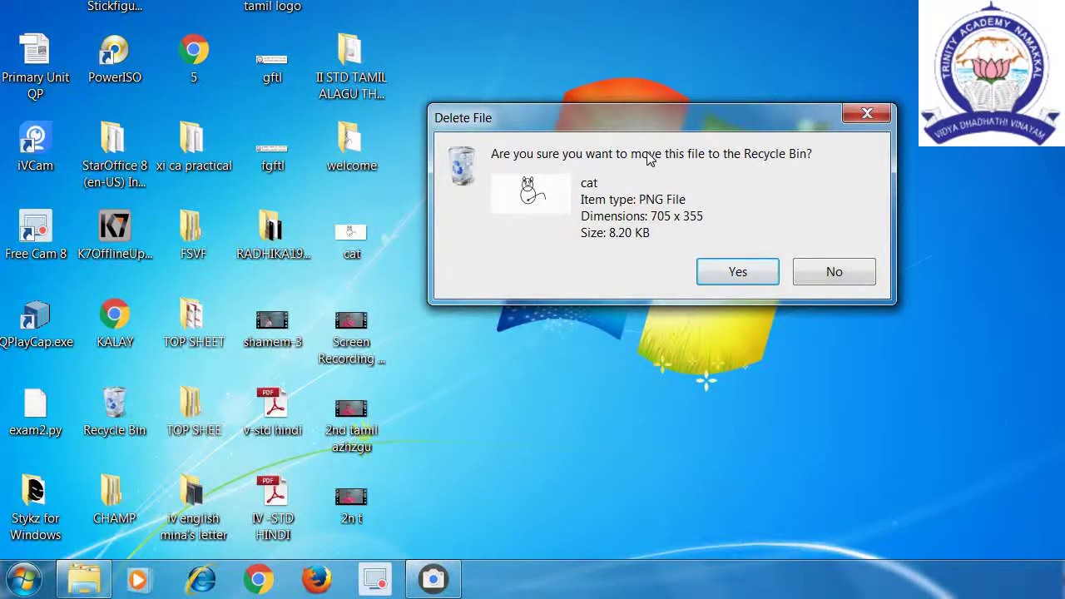
pyautogui.click(741, 275)
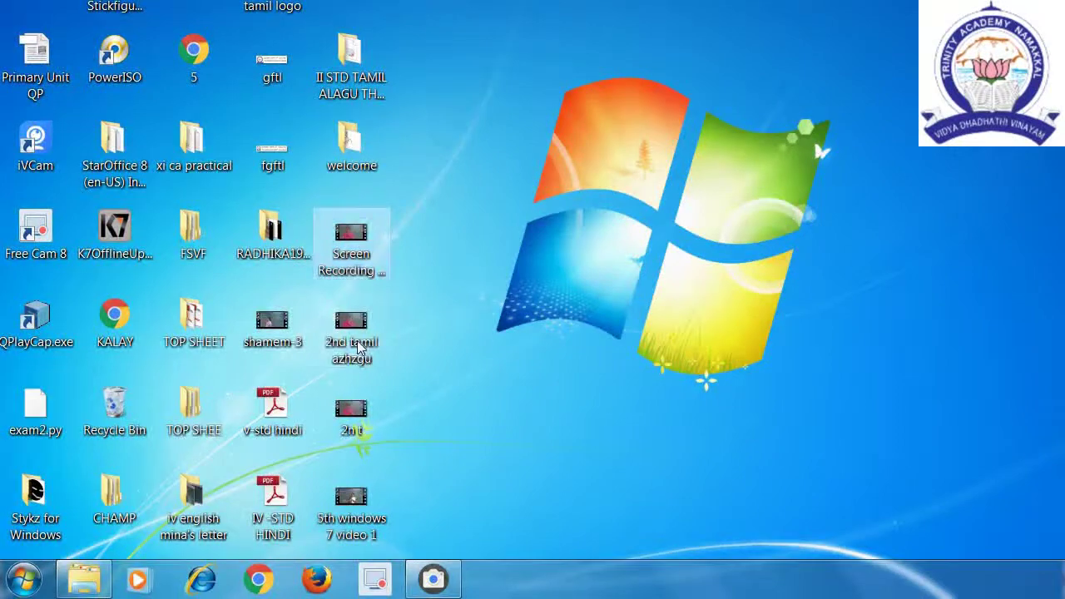
# Check the welcome folder and the Recycle Bin for the cat picture, closing each window after viewing
pyautogui.doubleClick(348, 148)
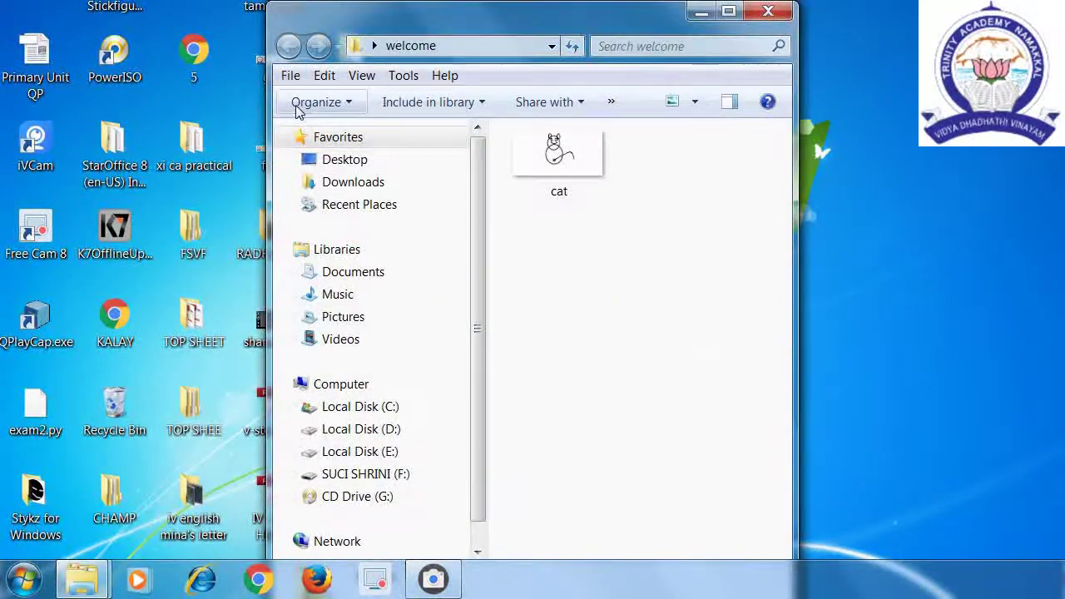
pyautogui.click(769, 10)
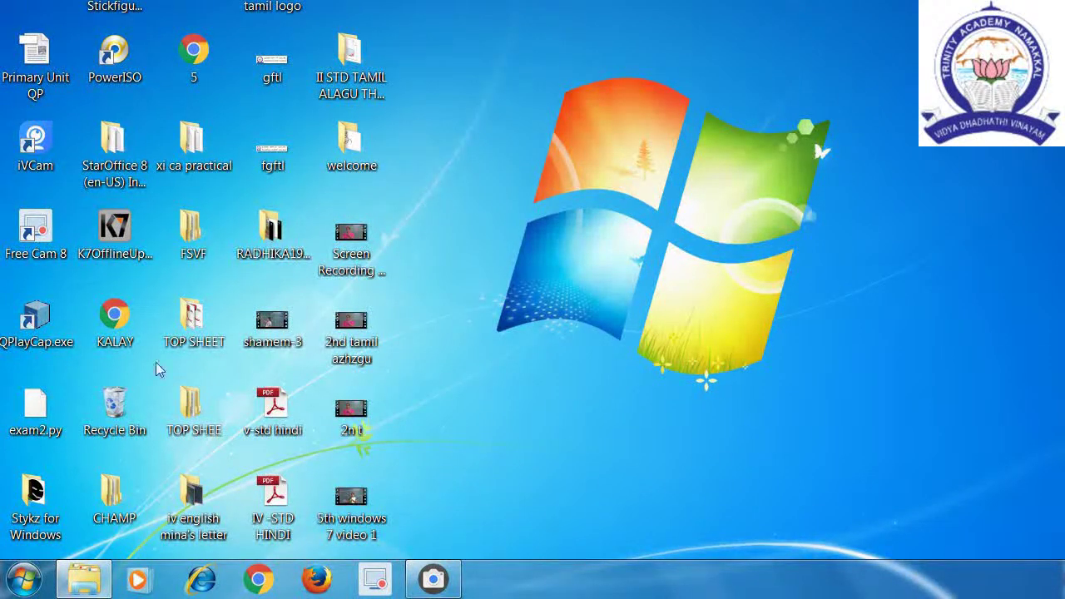
pyautogui.doubleClick(114, 404)
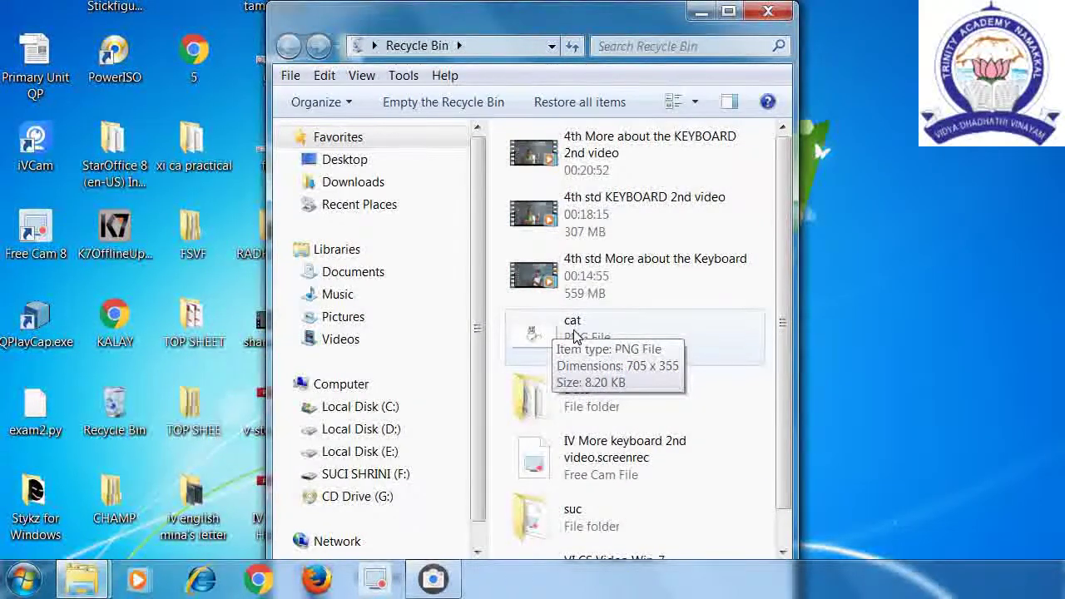
pyautogui.click(764, 11)
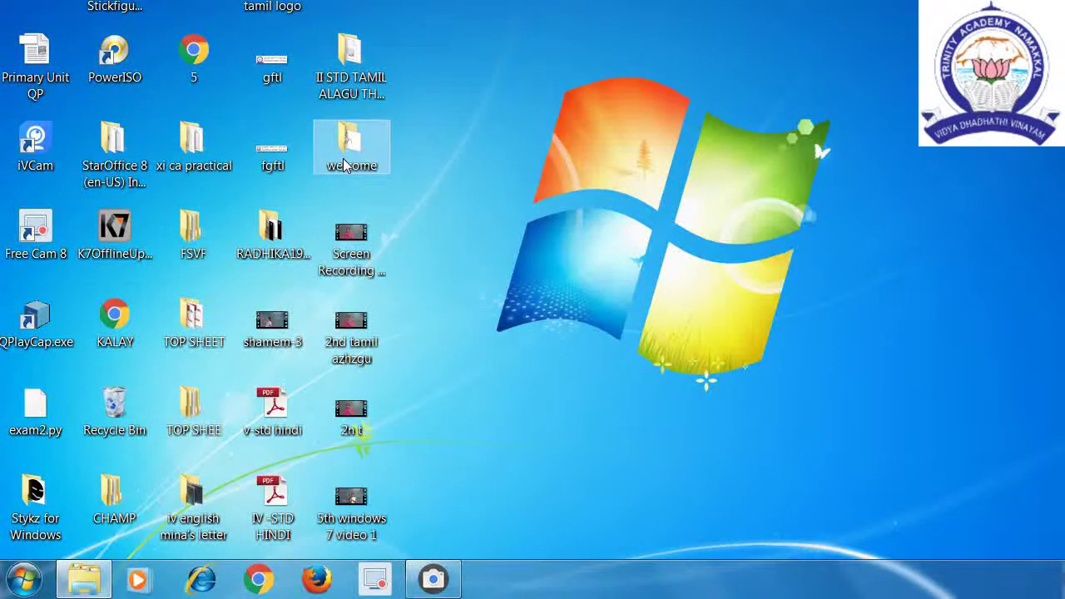
# Restore the deleted cat picture from the Recycle Bin and close the Recycle Bin window
pyautogui.doubleClick(116, 416)
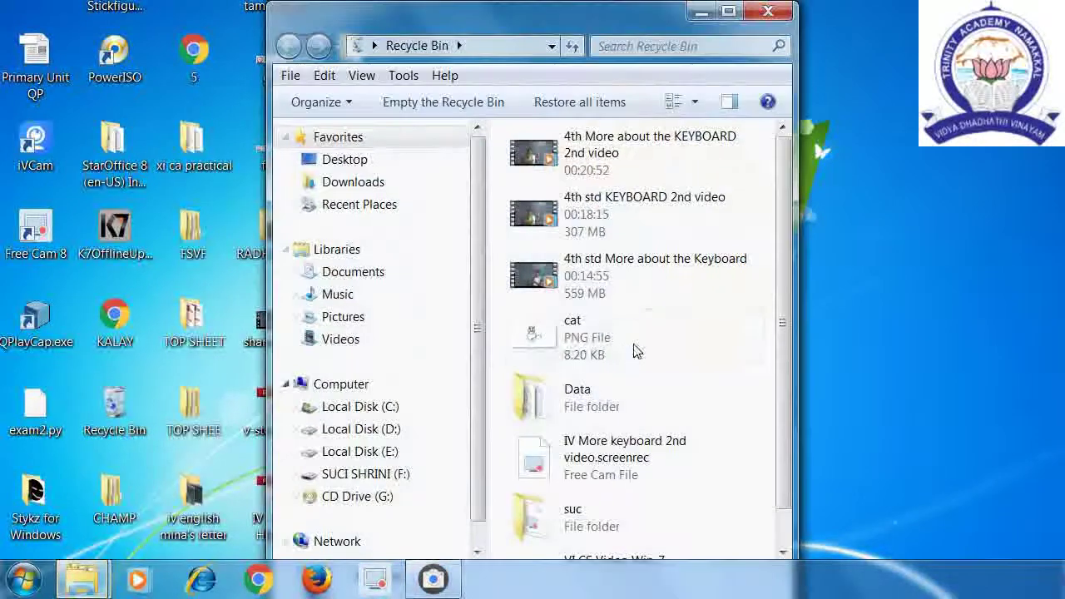
pyautogui.click(569, 341)
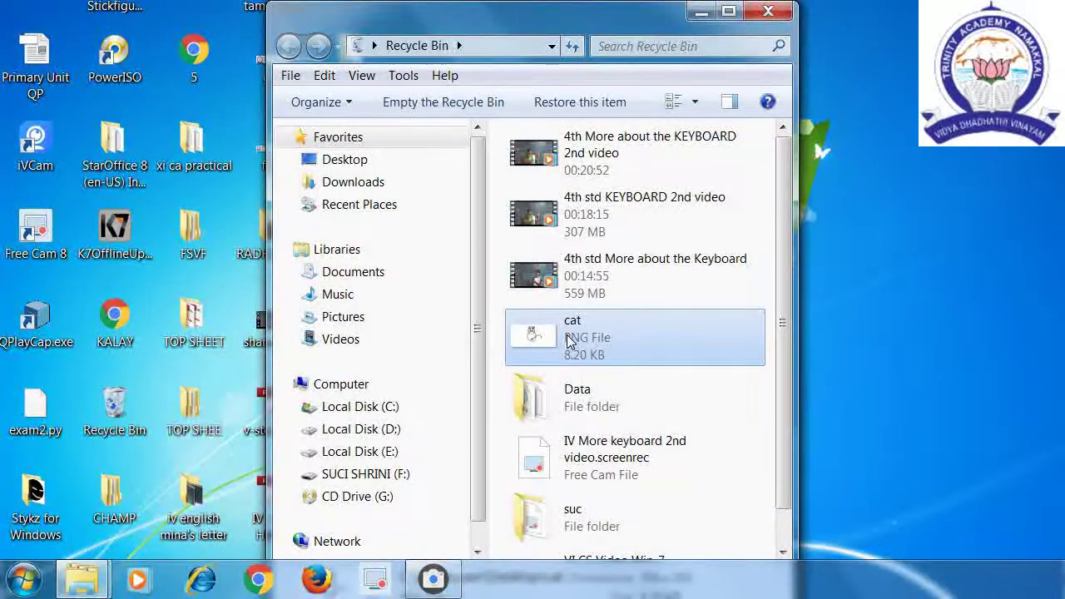
pyautogui.rightClick(569, 339)
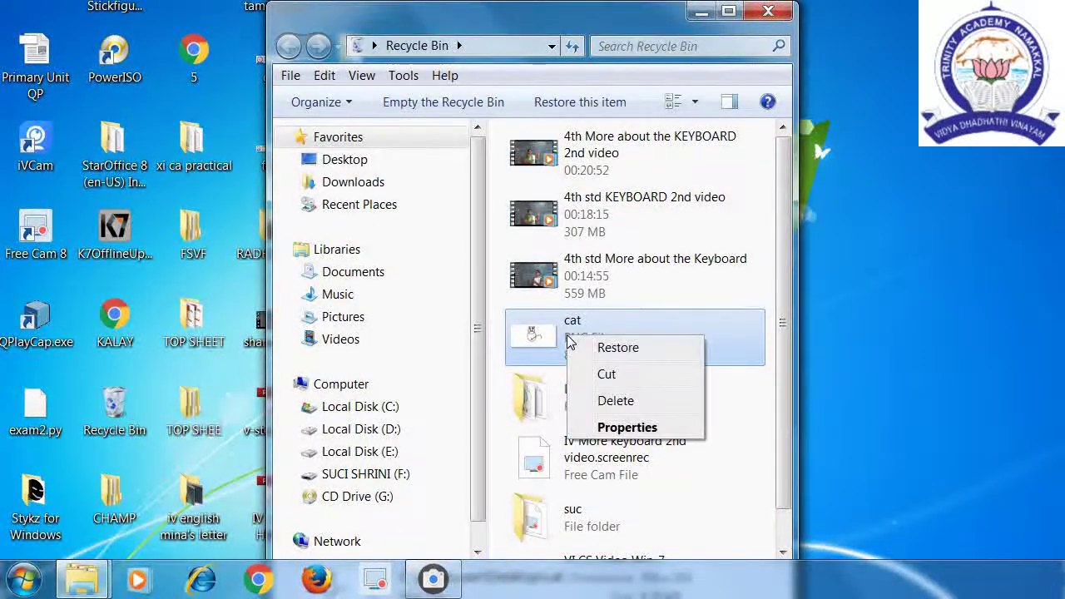
pyautogui.click(614, 348)
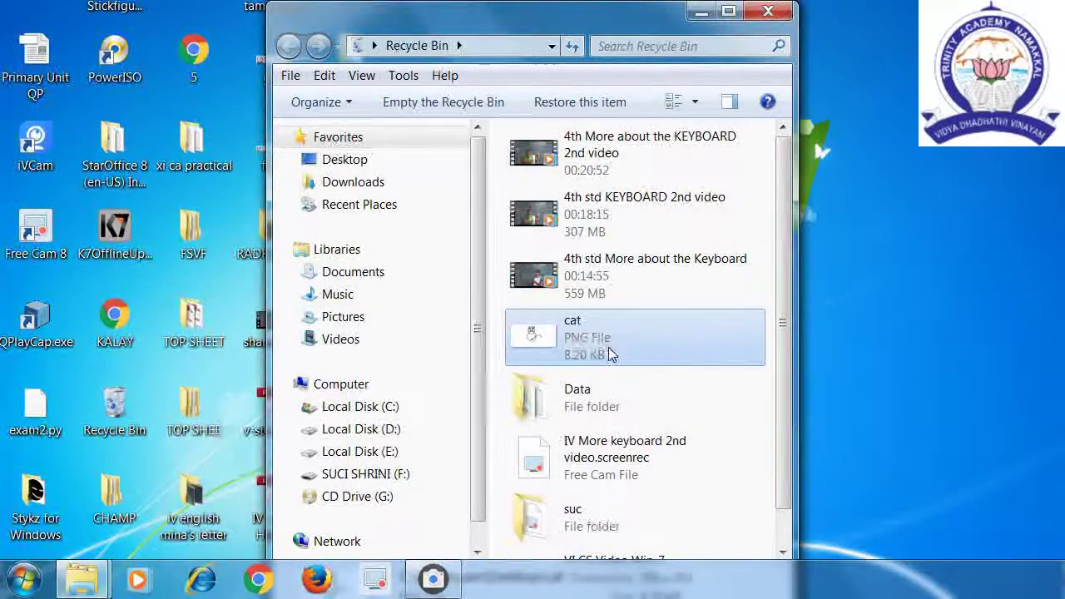
pyautogui.click(768, 11)
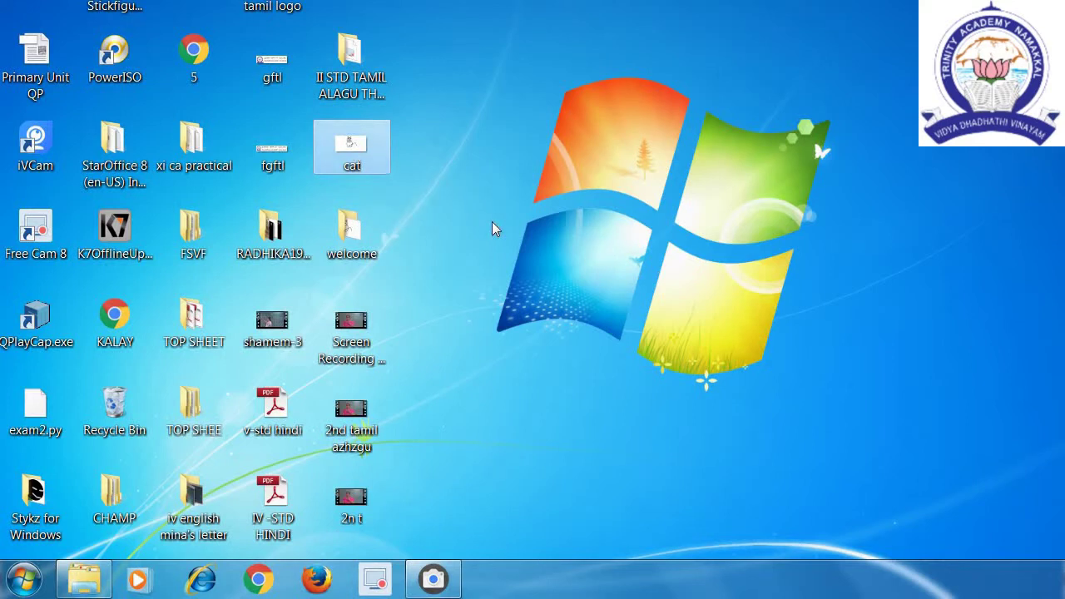
# Rename the cat picture on the desktop as butterfly
pyautogui.click(403, 202)
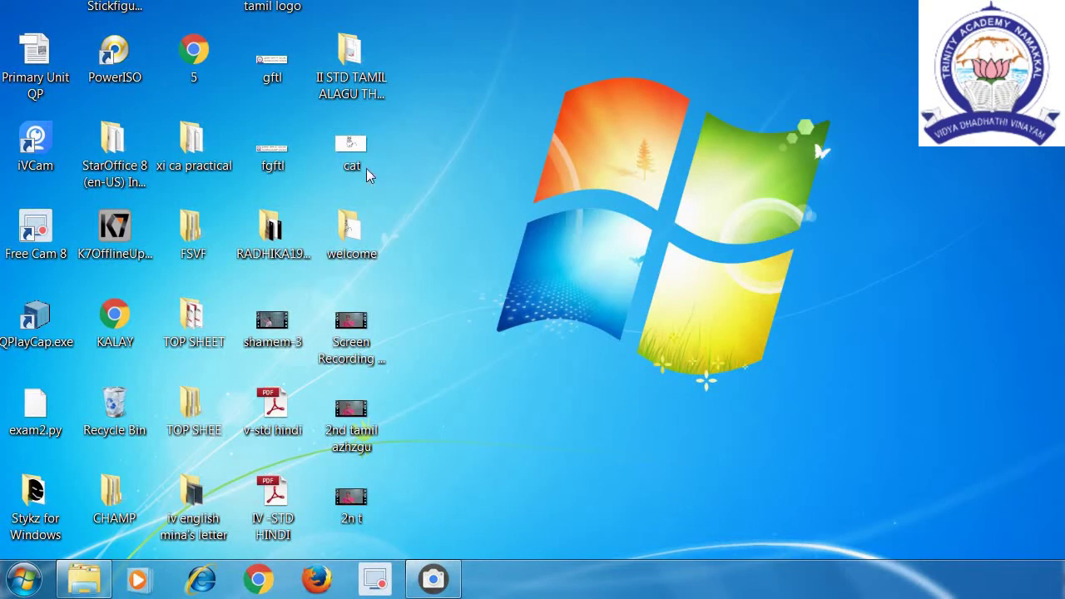
pyautogui.click(338, 146)
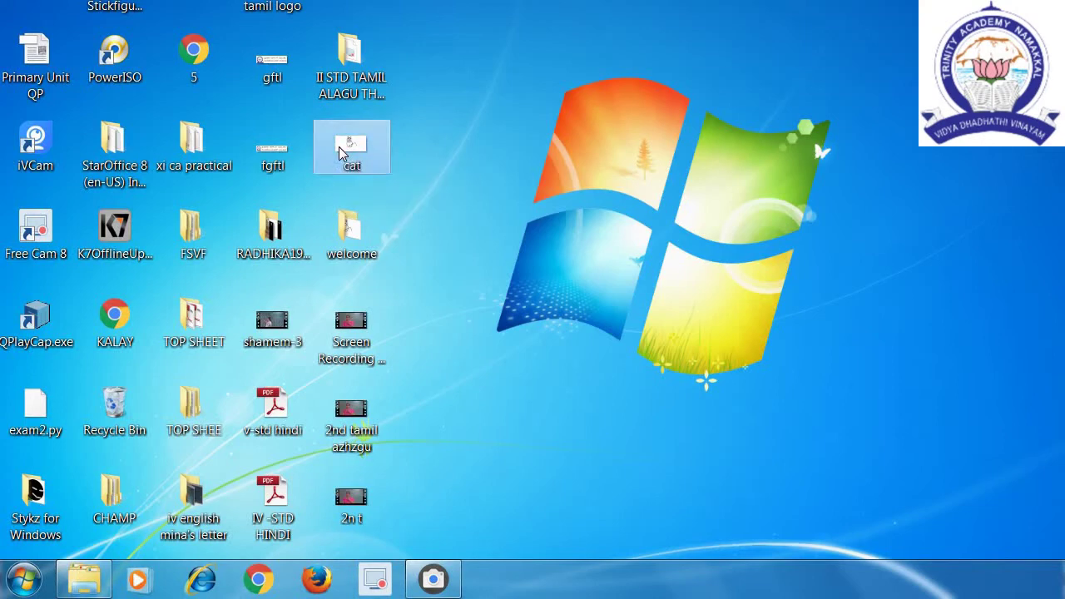
pyautogui.rightClick(339, 146)
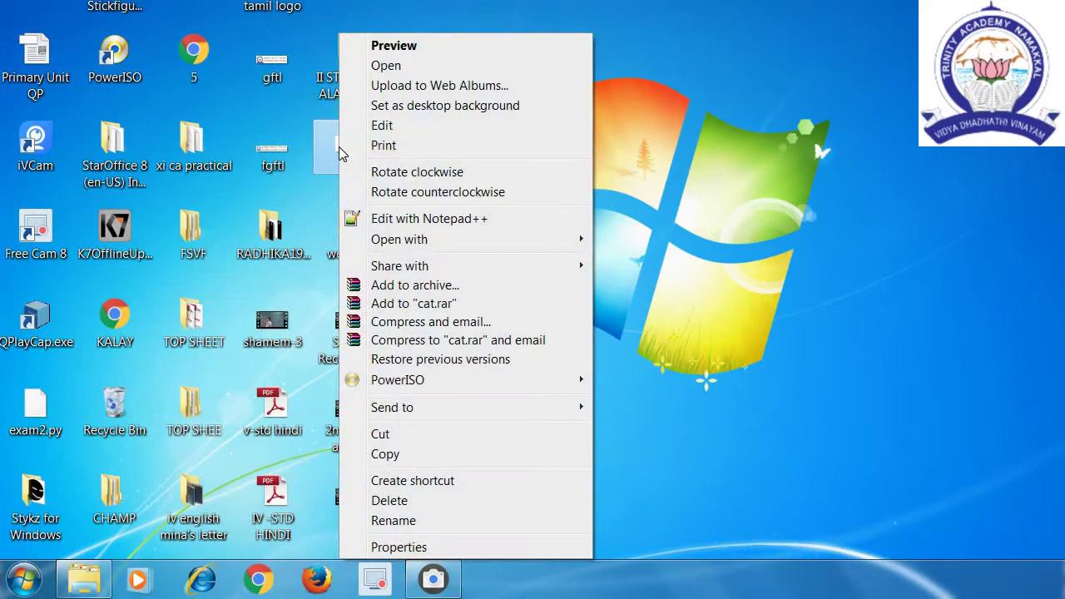
pyautogui.click(412, 521)
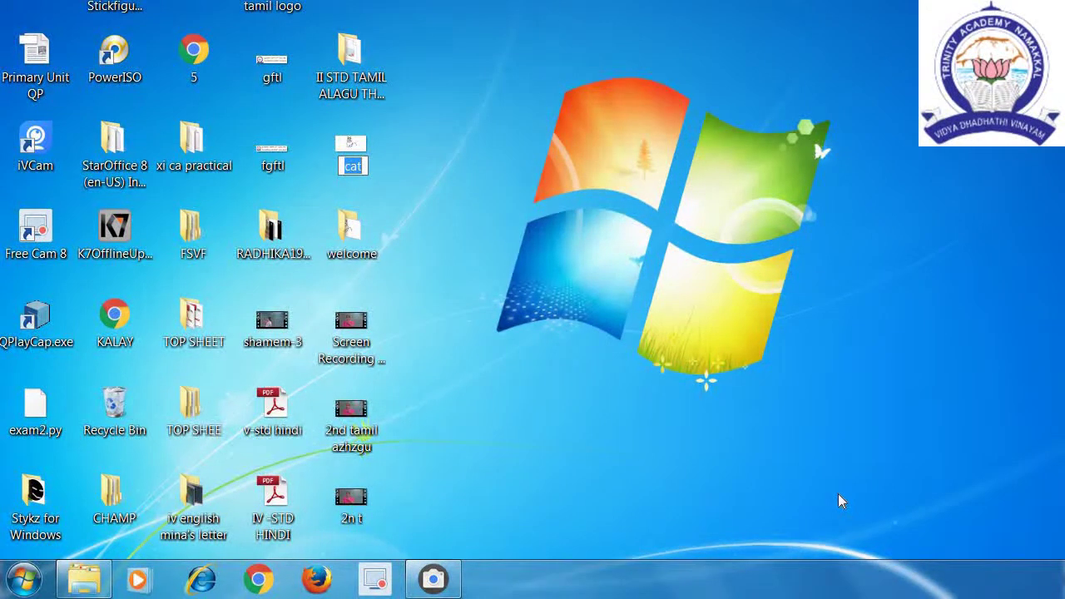
pyautogui.write('butterfl')
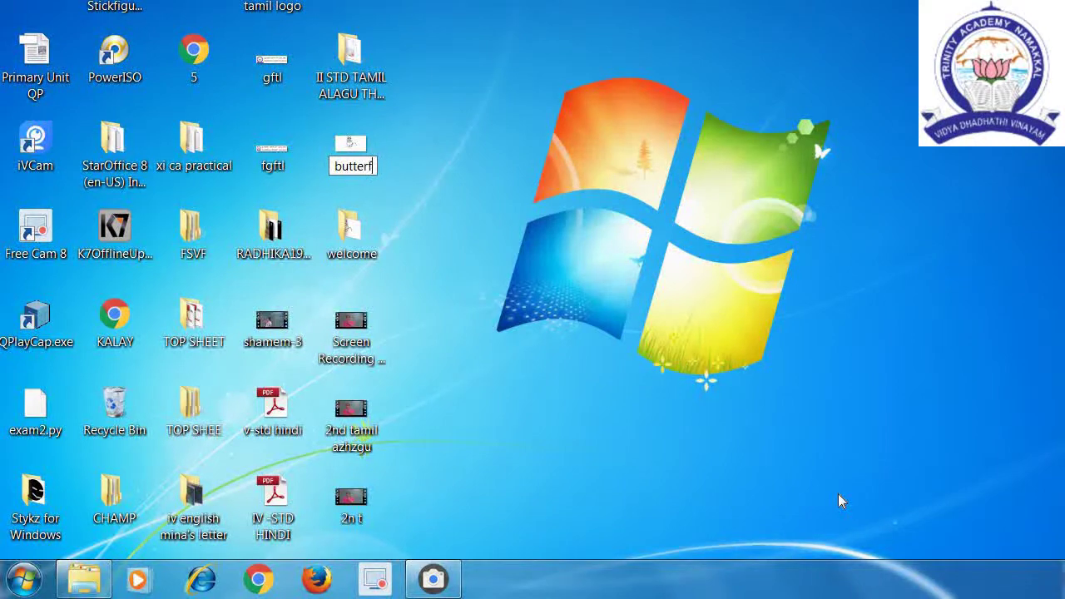
pyautogui.write('y')
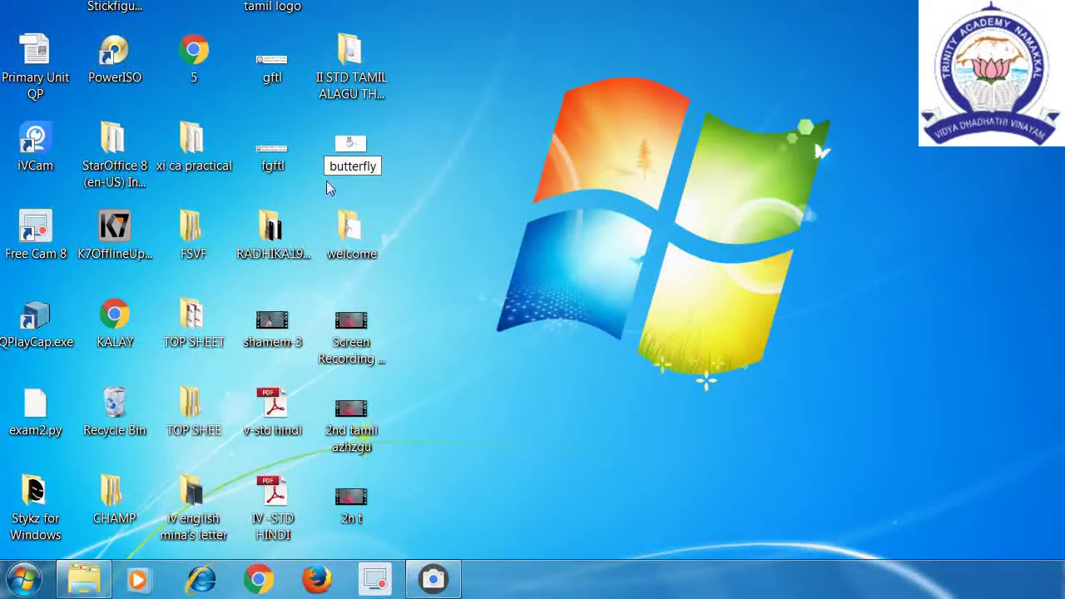
pyautogui.click(412, 262)
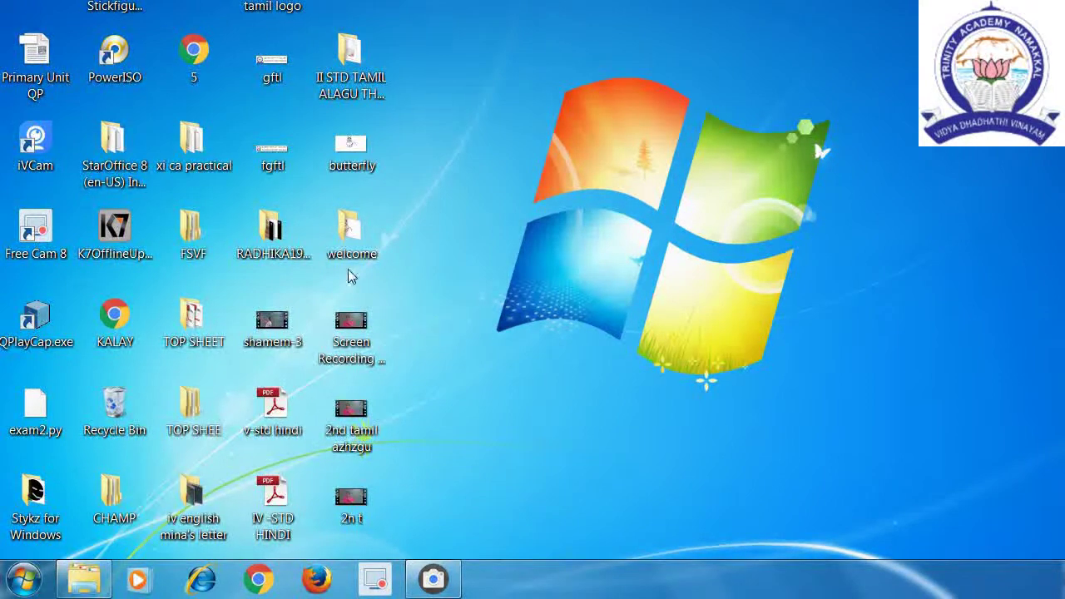
# Select all the items on the desktop at once and release that selection
pyautogui.moveTo(348, 241)
pyautogui.hotkey('ctrl', 'a')
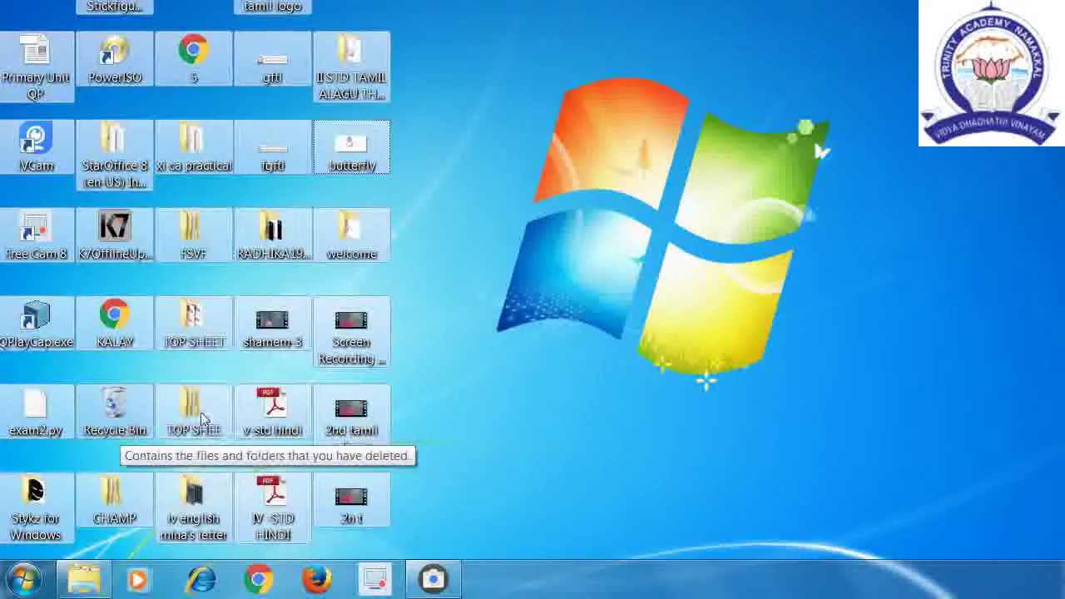
pyautogui.click(349, 172)
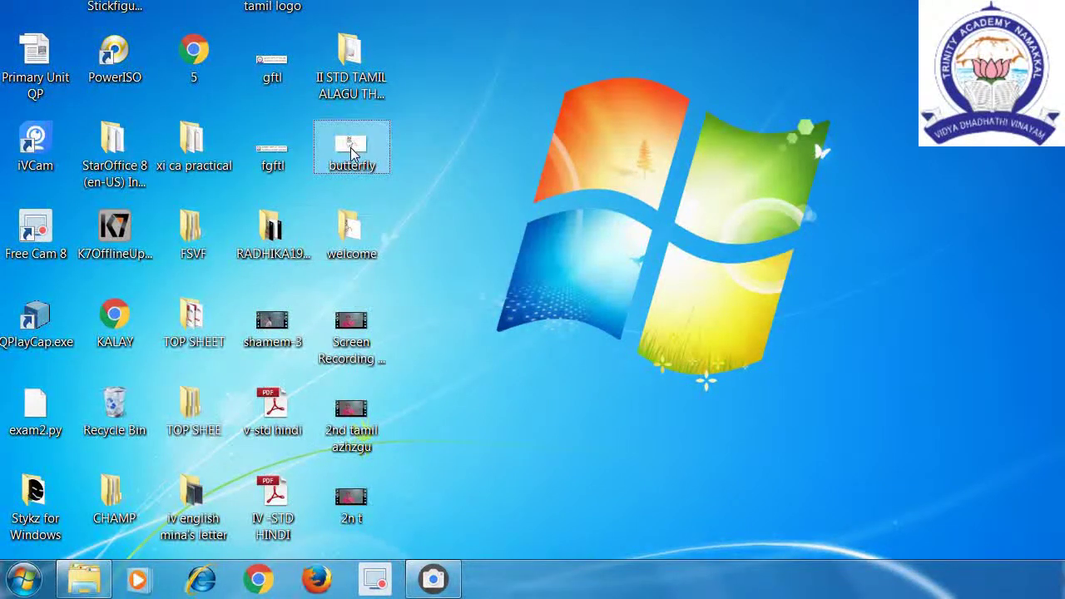
# Select the range of desktop items from the butterfly picture to the welcome folder, and clear the selection
pyautogui.click(360, 177)
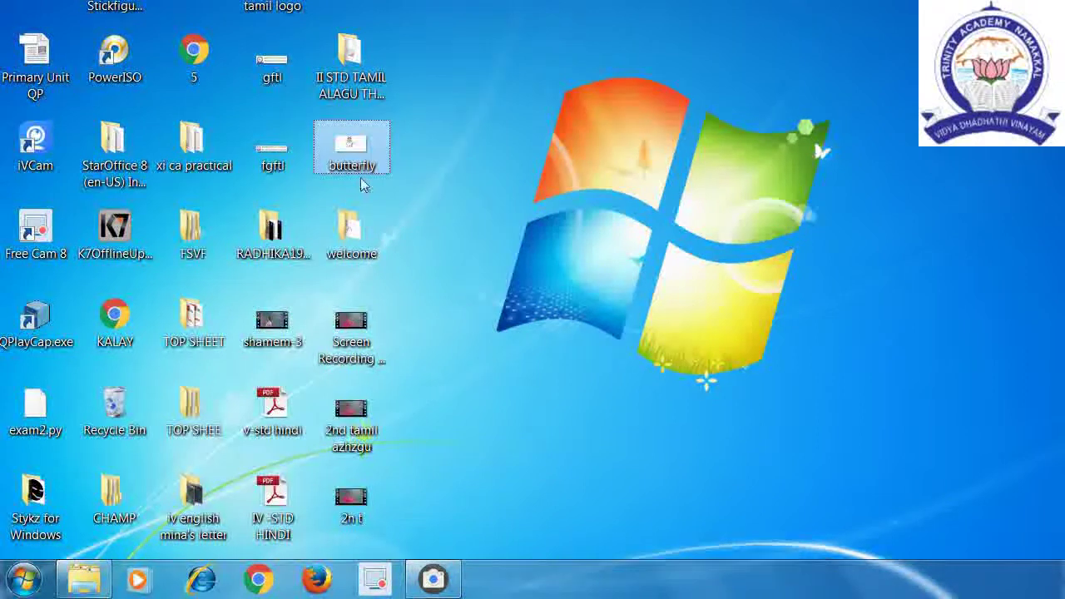
pyautogui.keyDown('shift'); pyautogui.click(351, 238); pyautogui.keyUp('shift')
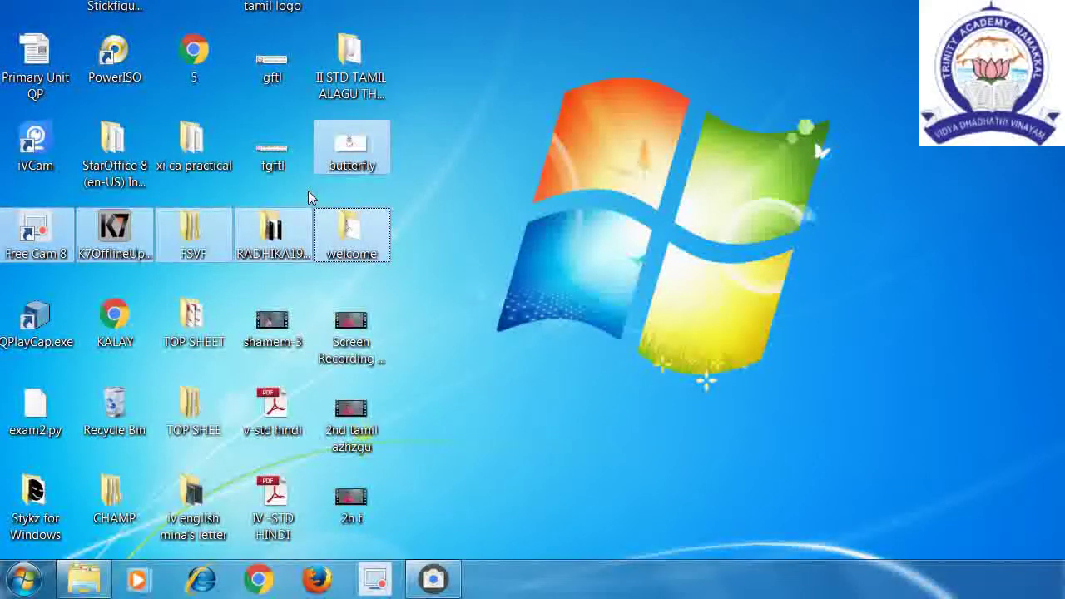
pyautogui.moveTo(352, 167)
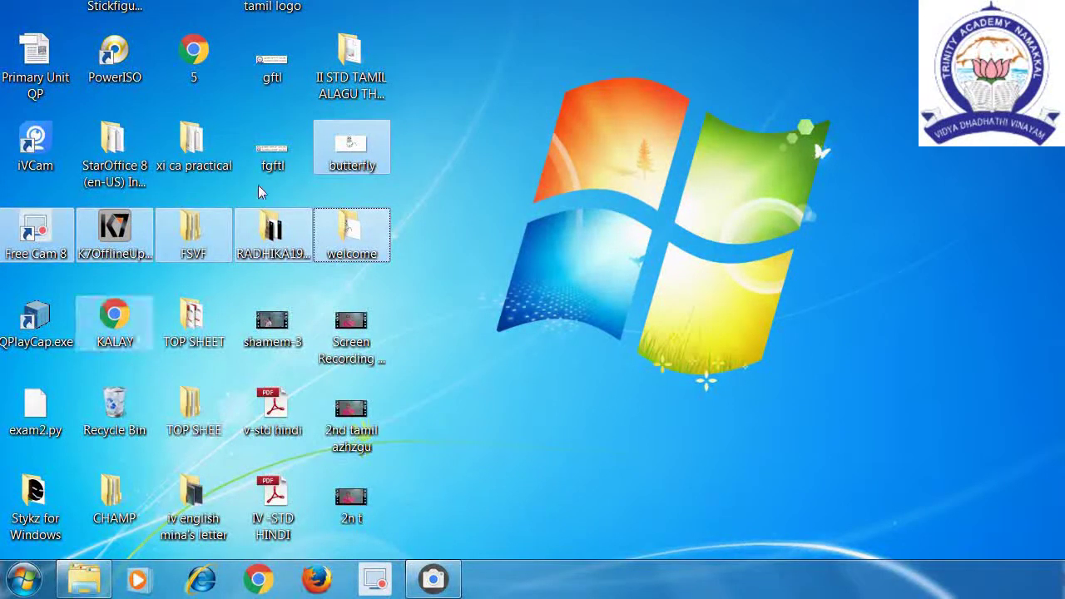
pyautogui.click(432, 280)
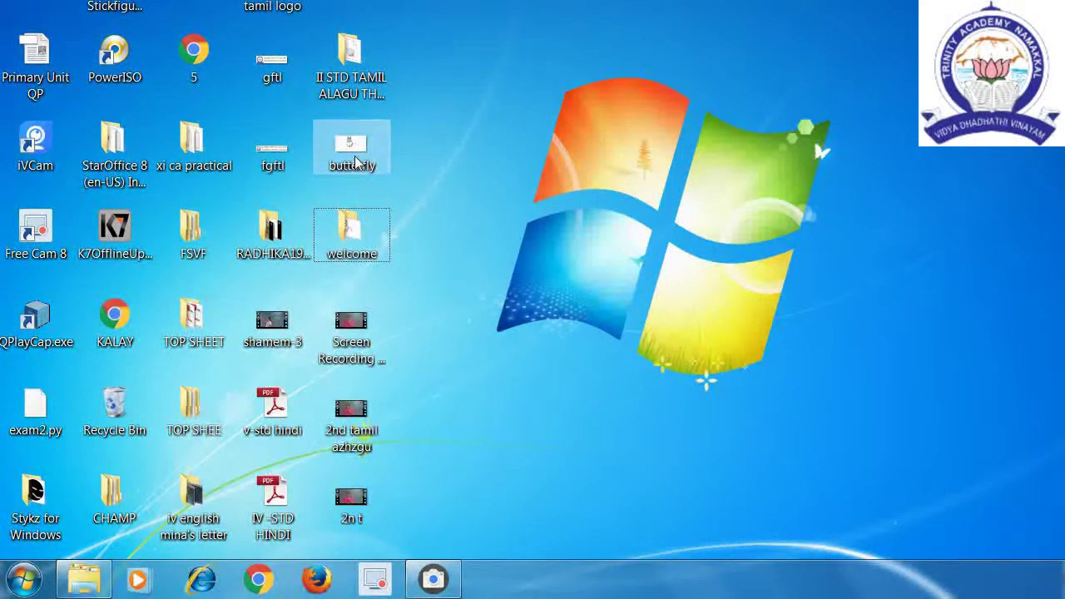
# Cut the butterfly picture on the desktop to the clipboard
pyautogui.click(357, 163)
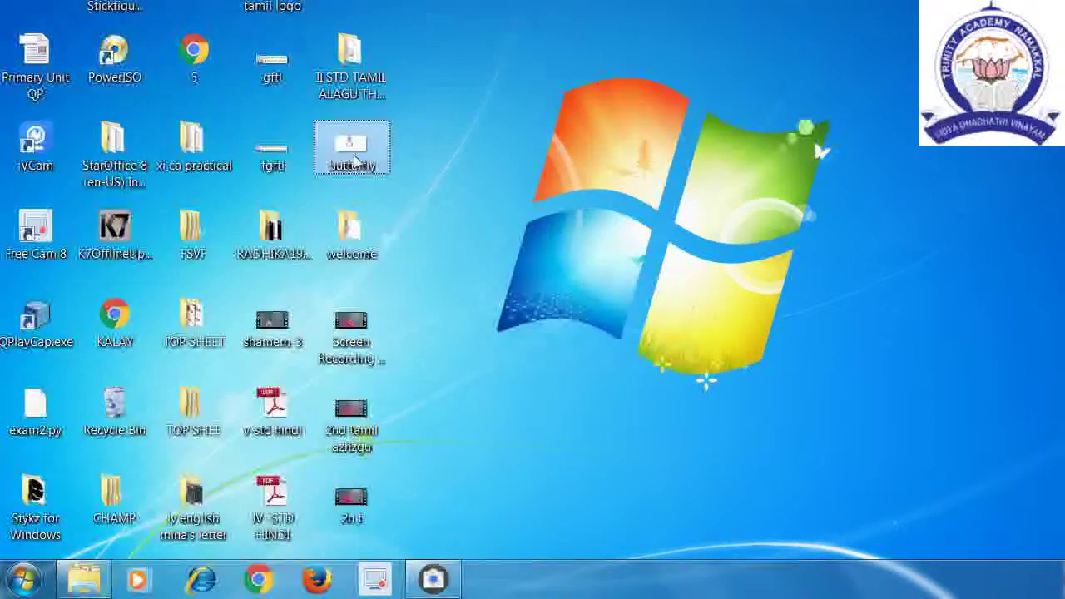
pyautogui.rightClick(355, 162)
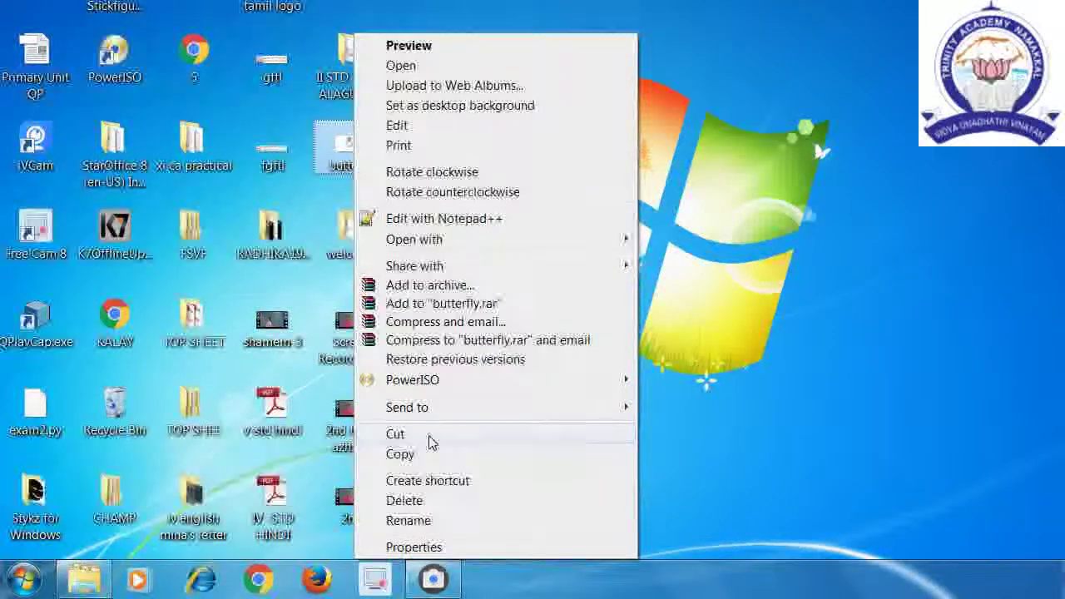
pyautogui.click(428, 436)
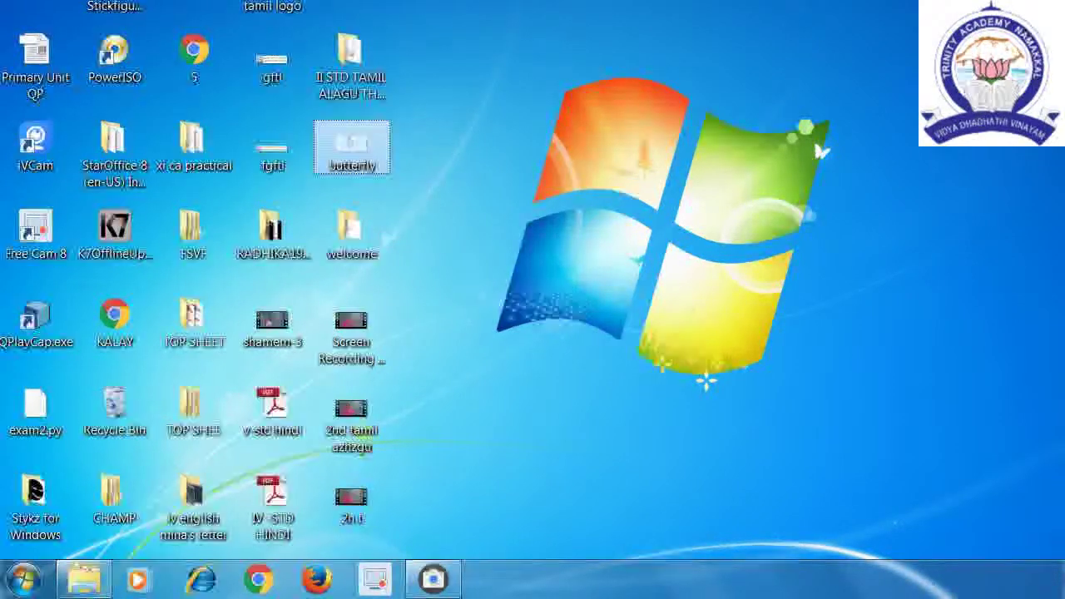
# Paste the cut butterfly picture into Local Disk (C:) with administrator permission, and return to the desktop
pyautogui.moveTo(88, 585)
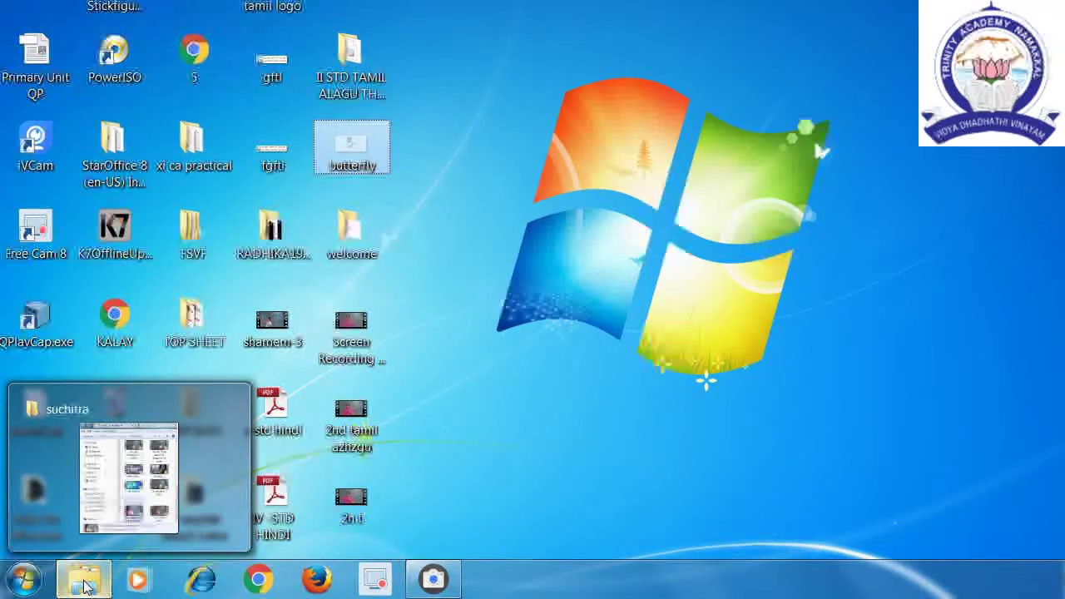
pyautogui.click(87, 583)
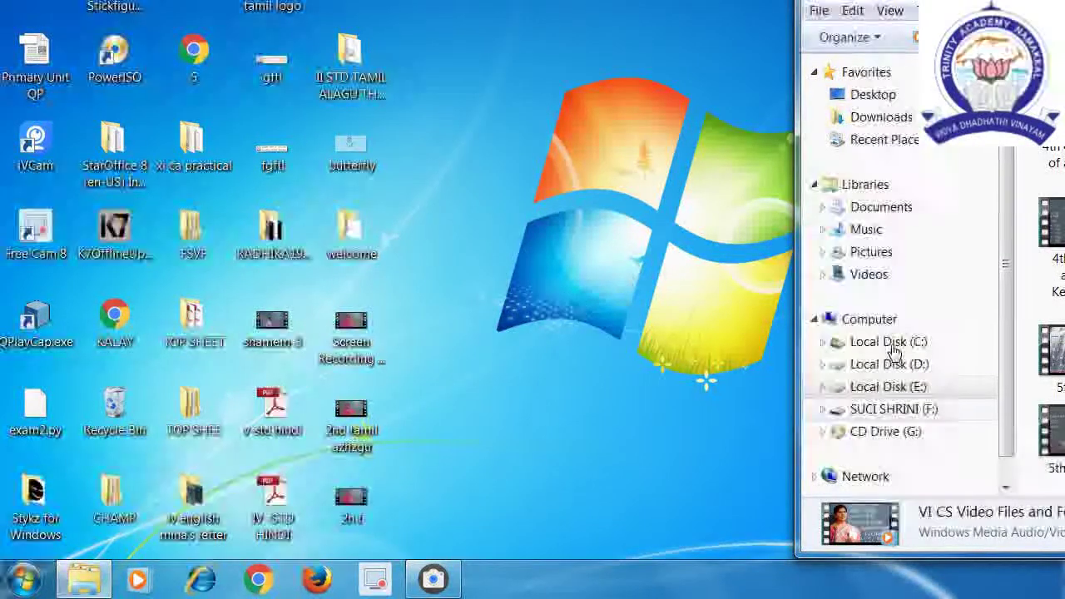
pyautogui.moveTo(1064, 0); pyautogui.dragTo(770, 9)
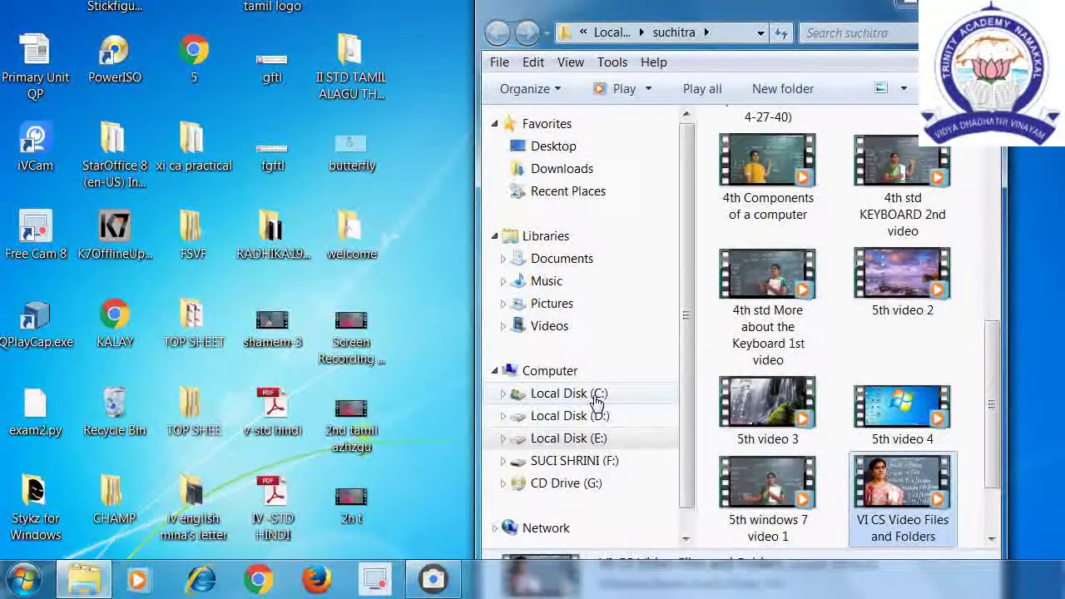
pyautogui.click(596, 400)
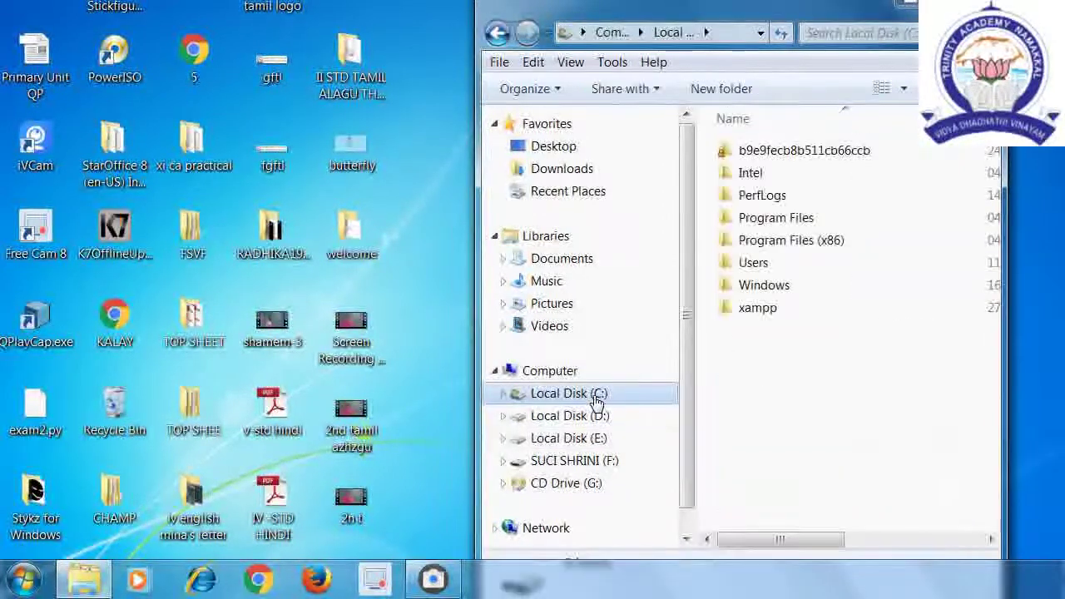
pyautogui.rightClick(750, 356)
pyautogui.click(797, 217)
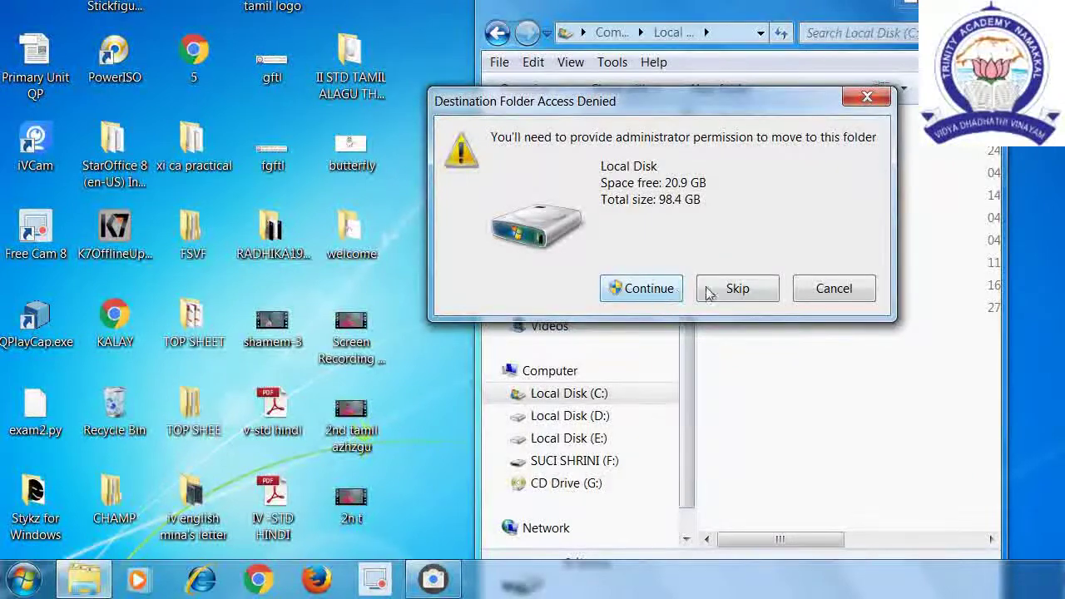
pyautogui.click(671, 288)
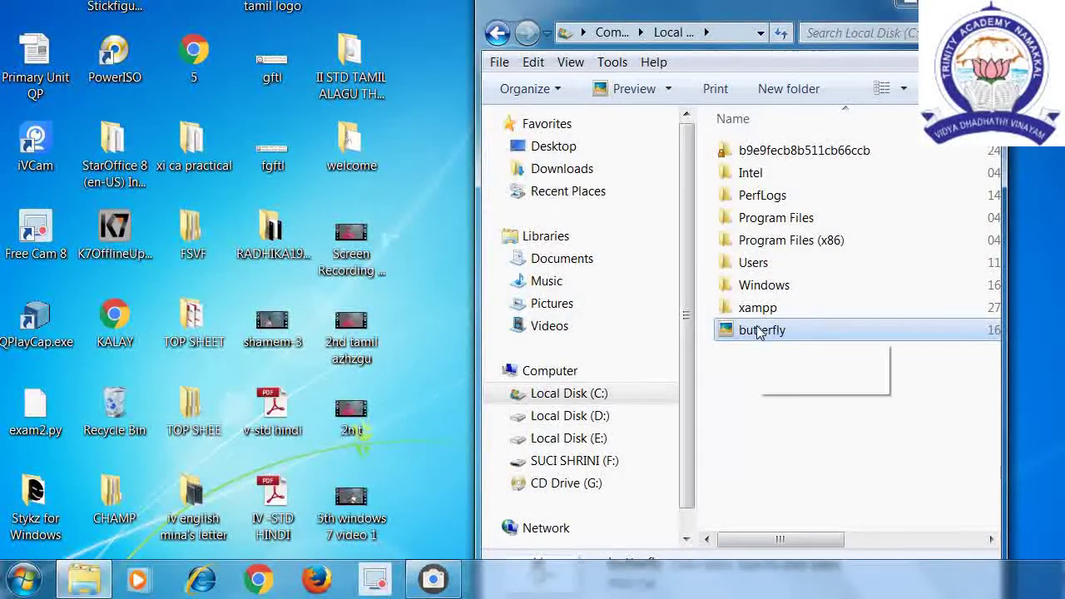
pyautogui.moveTo(760, 332)
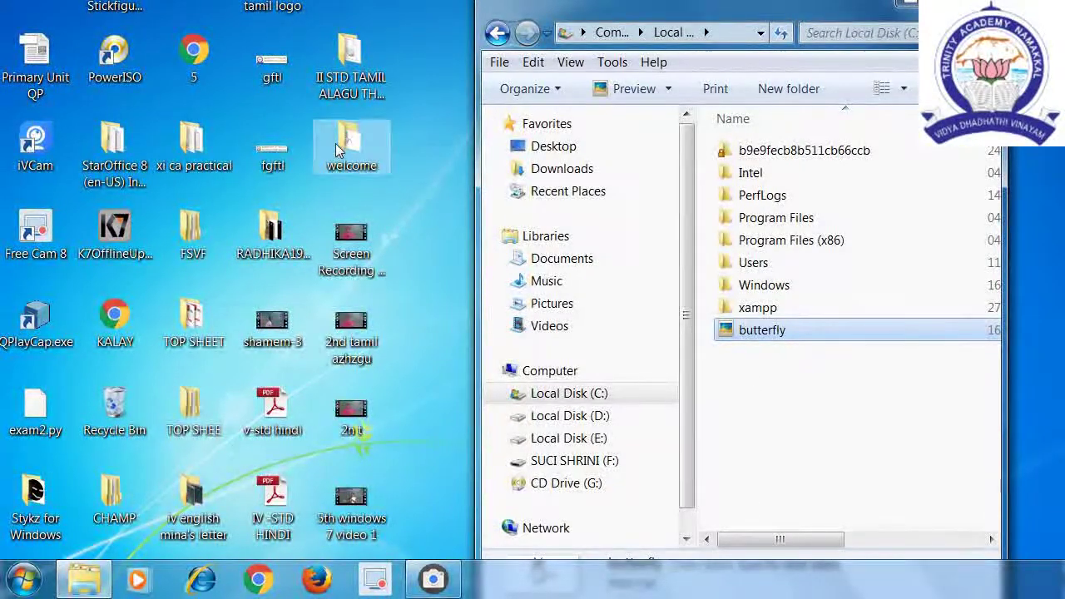
pyautogui.moveTo(818, 11); pyautogui.dragTo(811, 54)
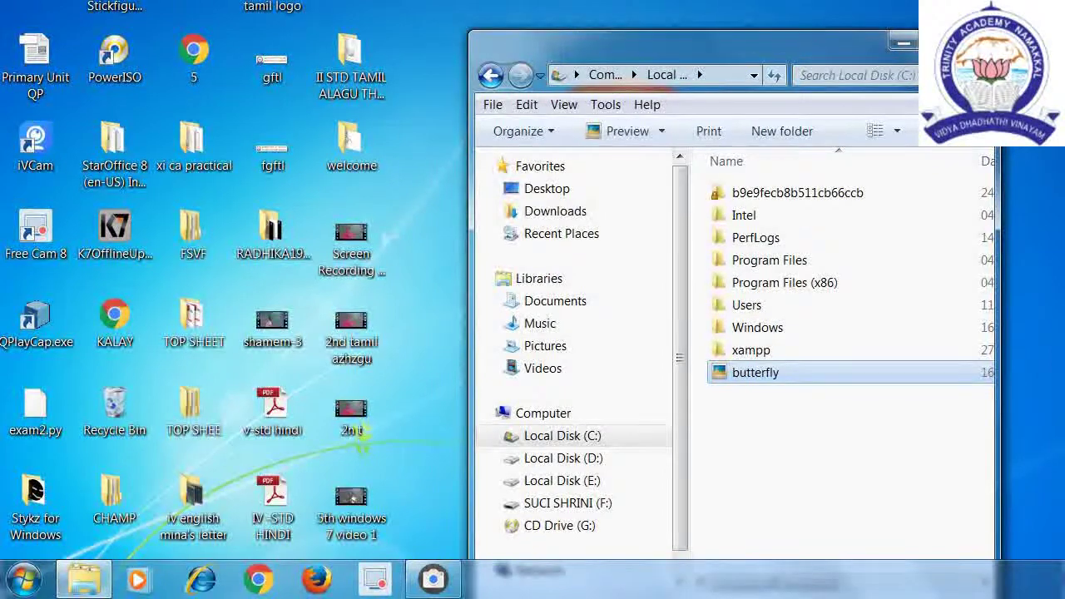
pyautogui.press('super+d')
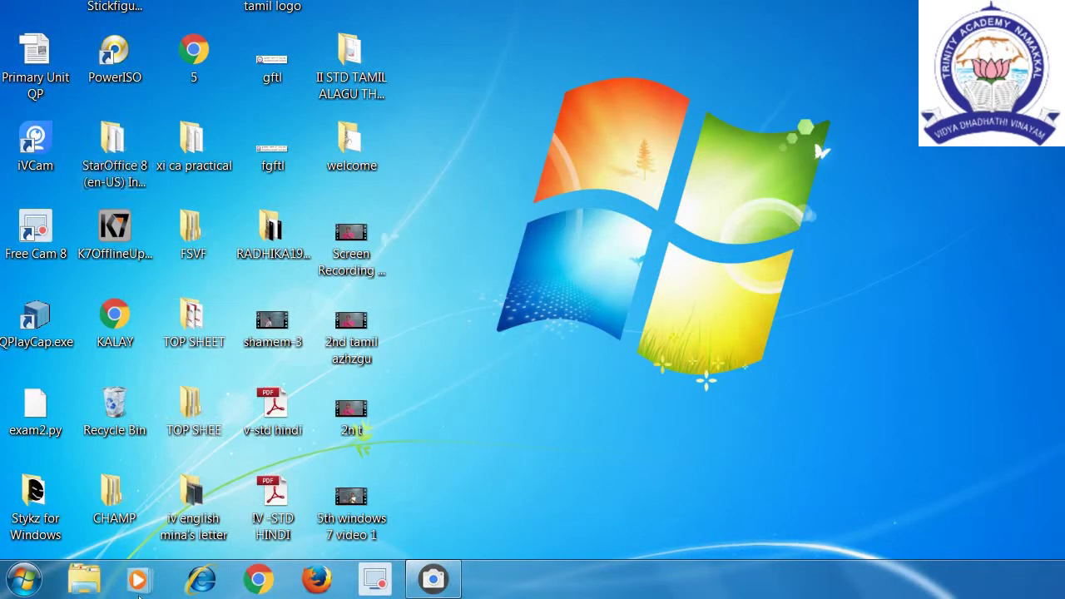
# Create a desktop shortcut to the butterfly picture stored in Local Disk (C:), and select the shortcut on the desktop
pyautogui.click(87, 583)
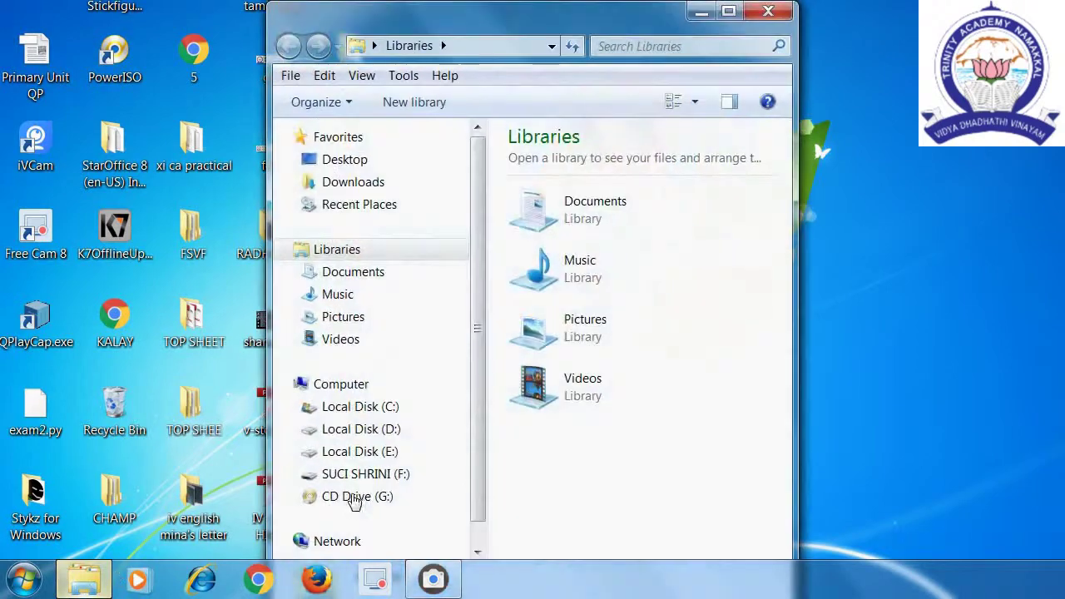
pyautogui.click(395, 414)
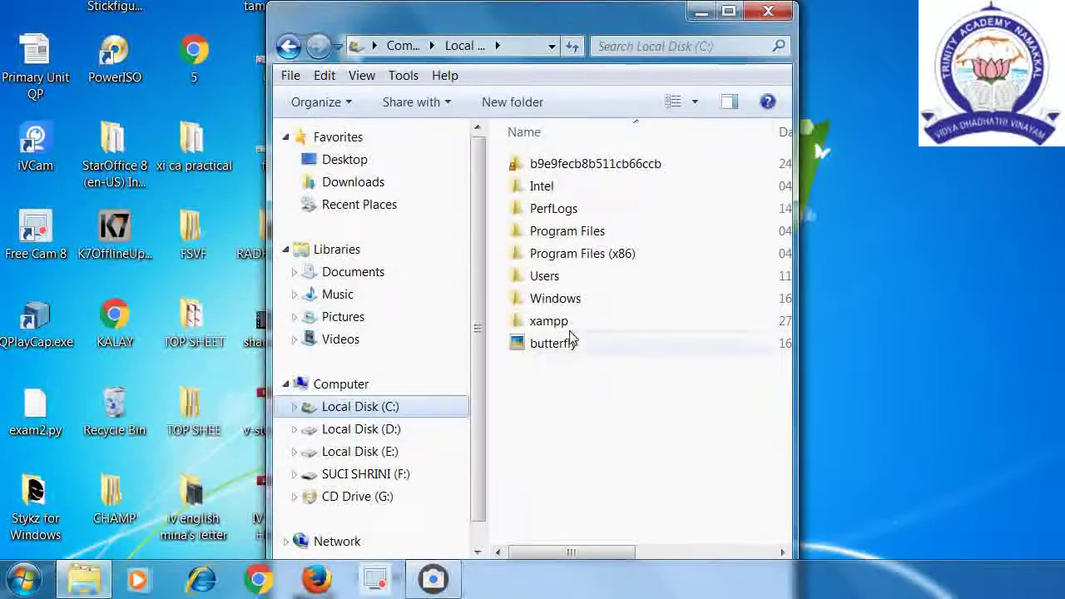
pyautogui.click(549, 347)
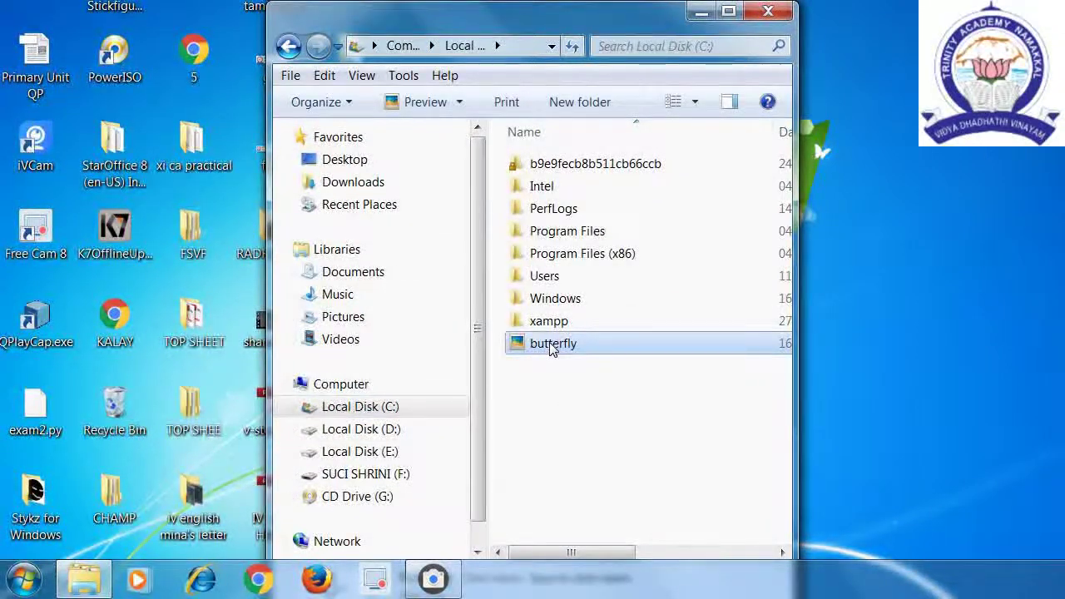
pyautogui.rightClick(551, 348)
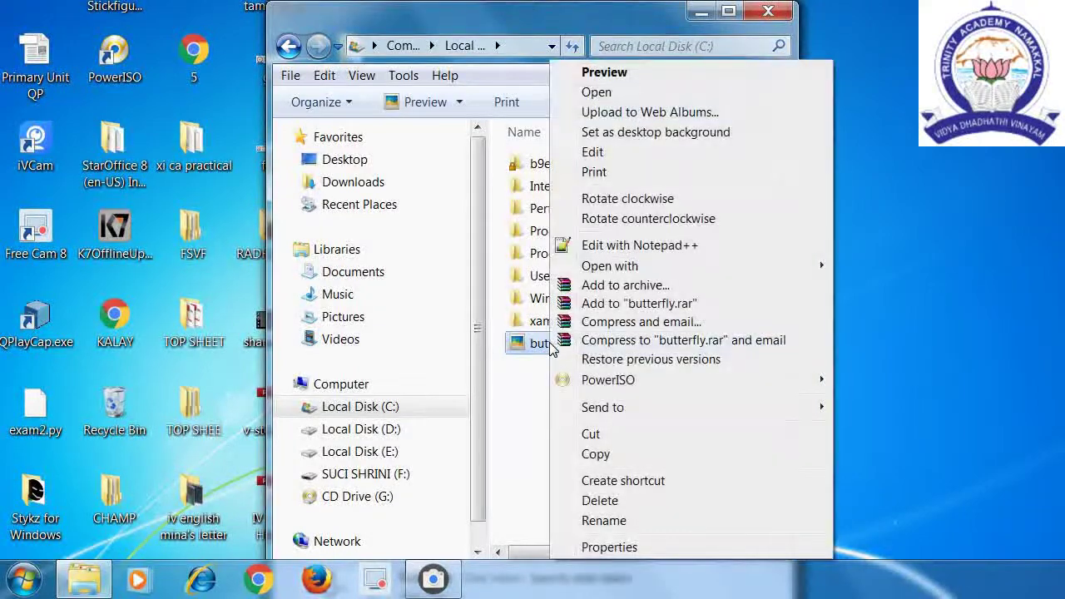
pyautogui.moveTo(629, 417)
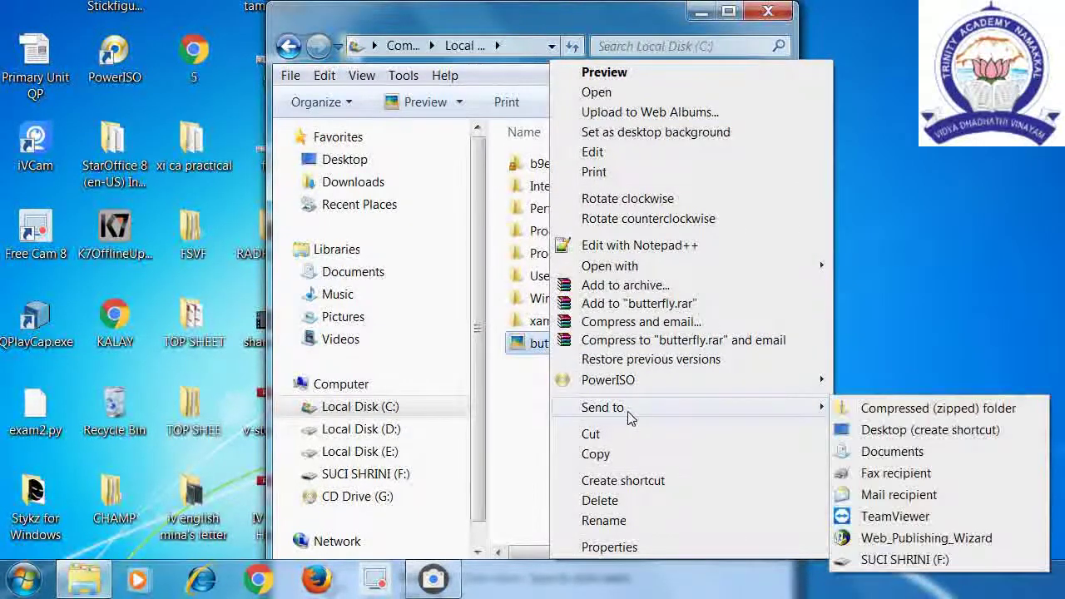
pyautogui.click(880, 431)
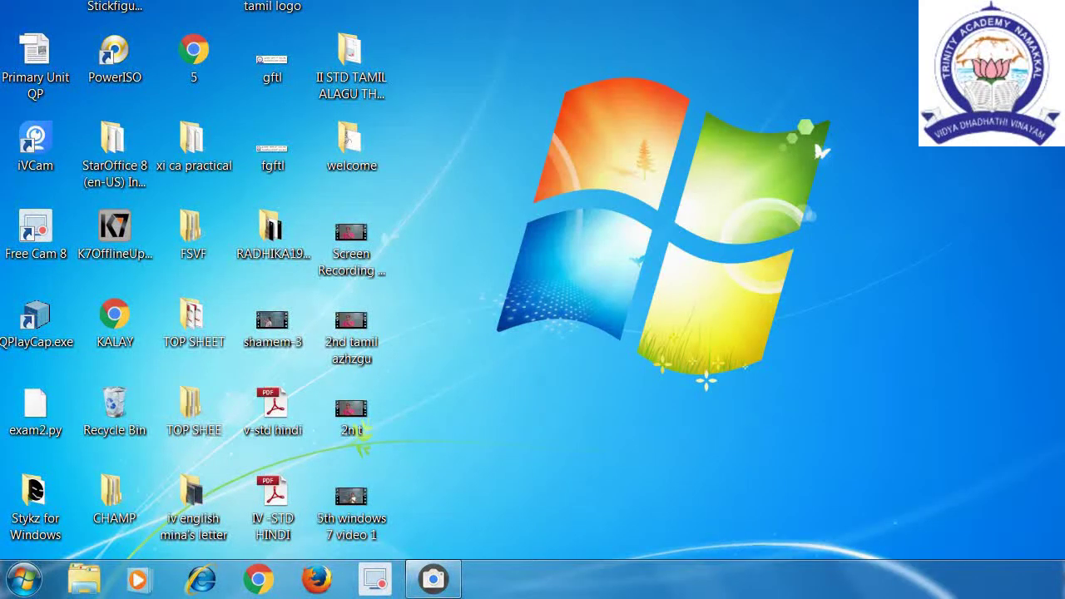
pyautogui.moveTo(420, 2); pyautogui.dragTo(432, 124)
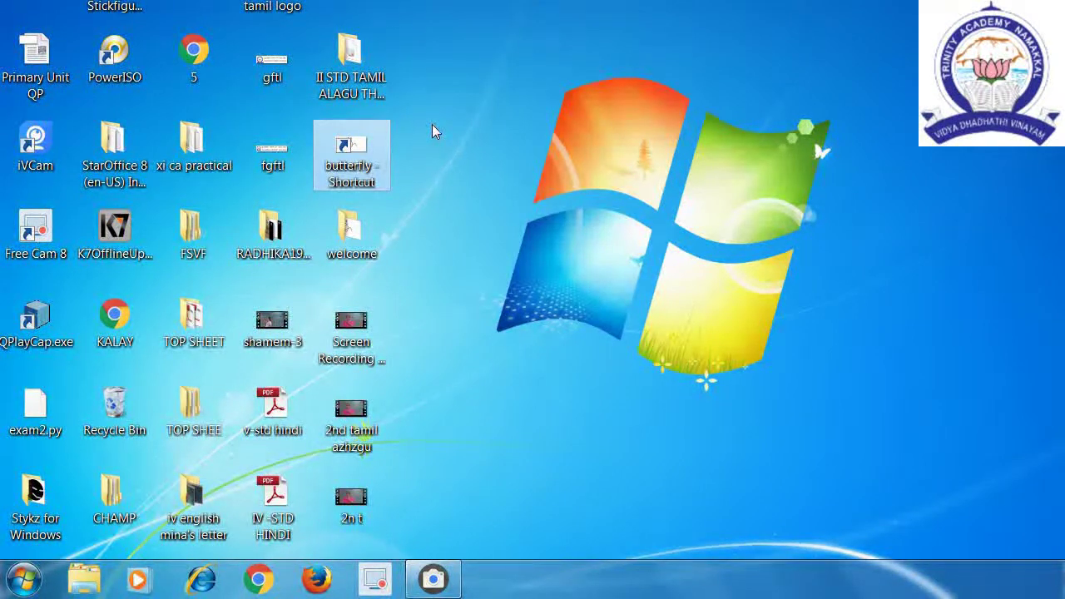